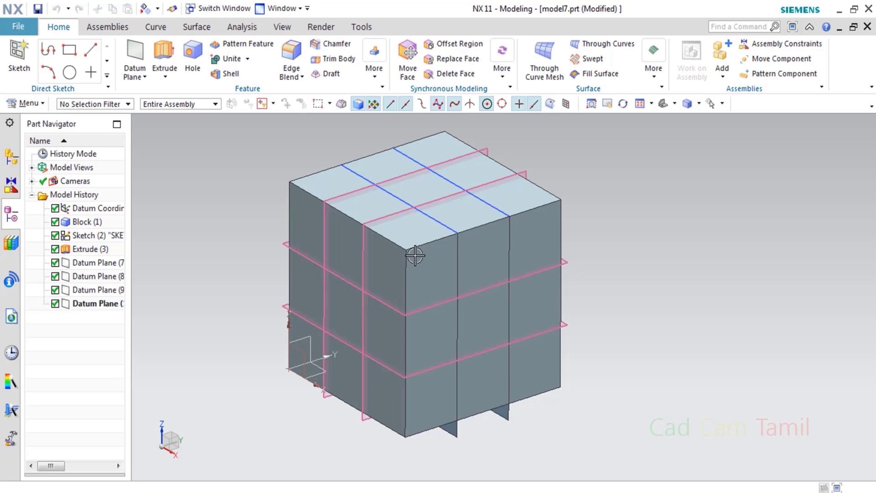
pyautogui.moveTo(411, 251)
pyautogui.mouseDown(button='middle')
pyautogui.moveTo(407, 245)
pyautogui.moveTo(416, 257)
pyautogui.moveTo(397, 190)
pyautogui.mouseUp(button='middle')
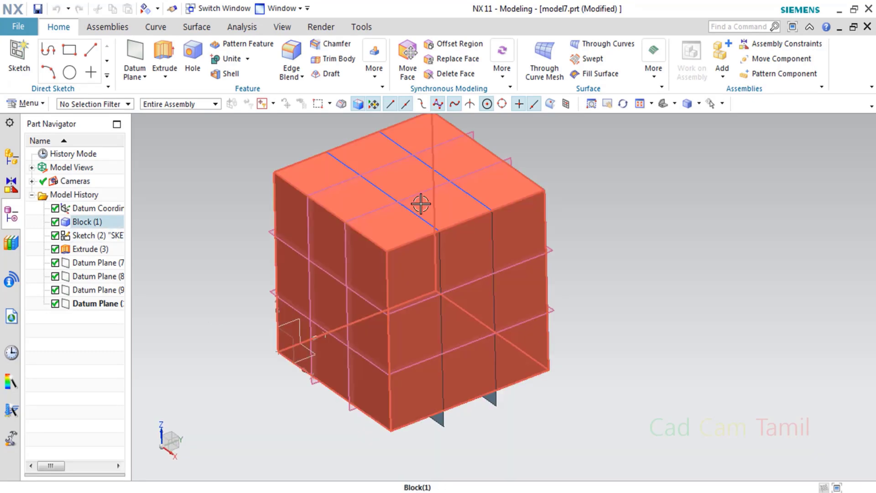
pyautogui.moveTo(456, 315); pyautogui.dragTo(363, 286, button='middle')
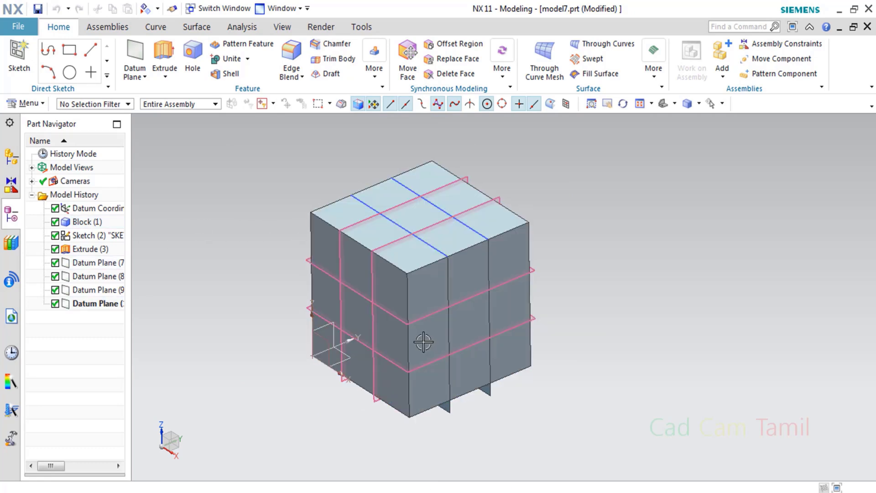
pyautogui.scroll(2, 476, 287)
pyautogui.click(526, 218)
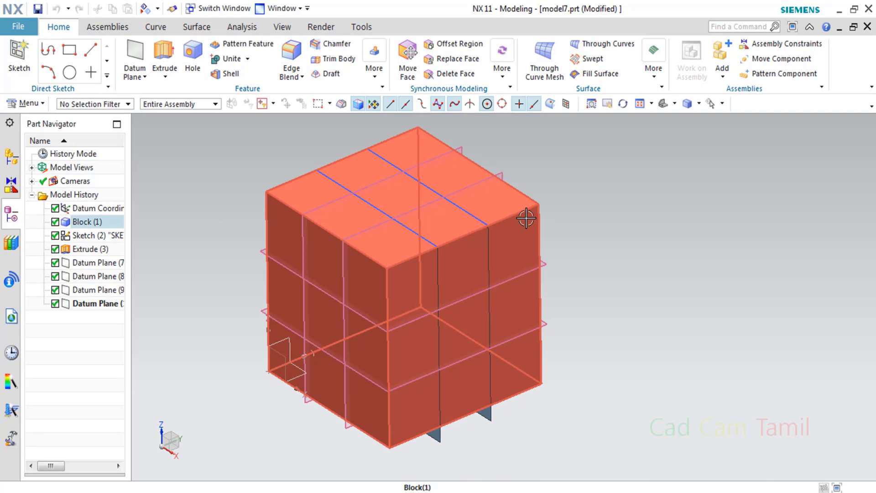
pyautogui.scroll(-1, 602, 244)
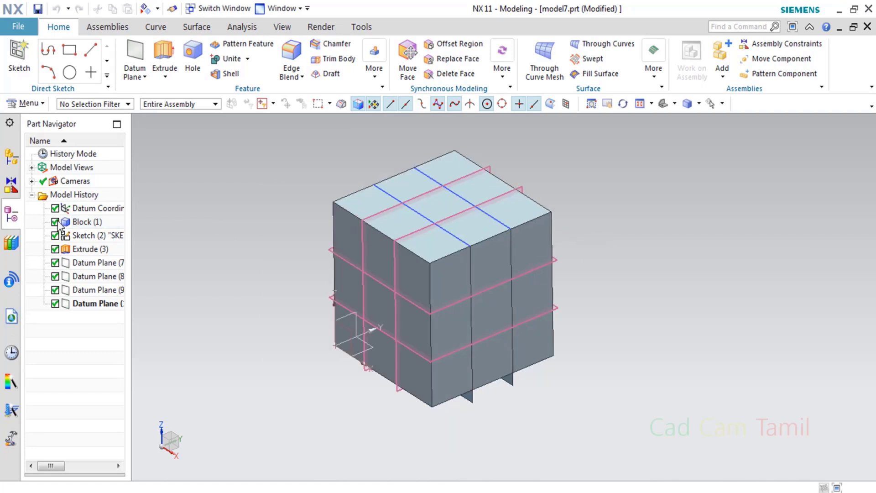
# Suppress the four datum planes, the extruded sheets and the sketch so that only the block and coordinate system remain
pyautogui.click(54, 249)
pyautogui.click(55, 249)
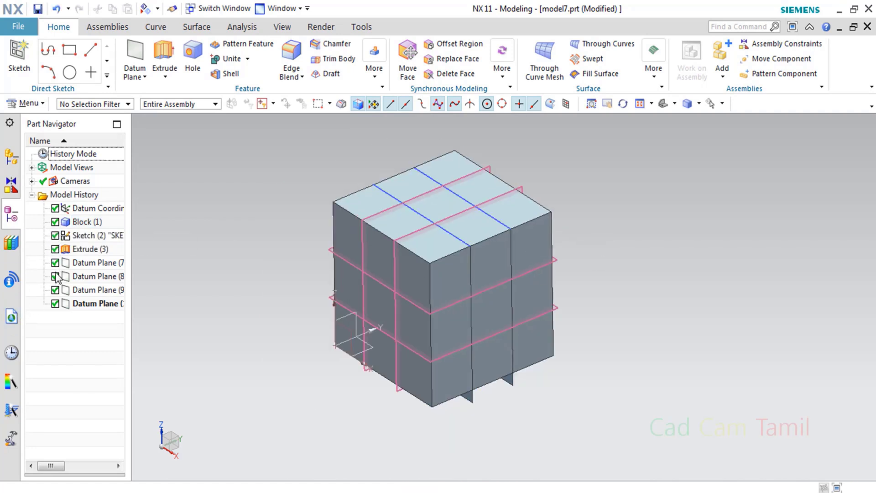
pyautogui.click(54, 263)
pyautogui.click(55, 276)
pyautogui.click(55, 289)
pyautogui.click(55, 304)
pyautogui.click(55, 249)
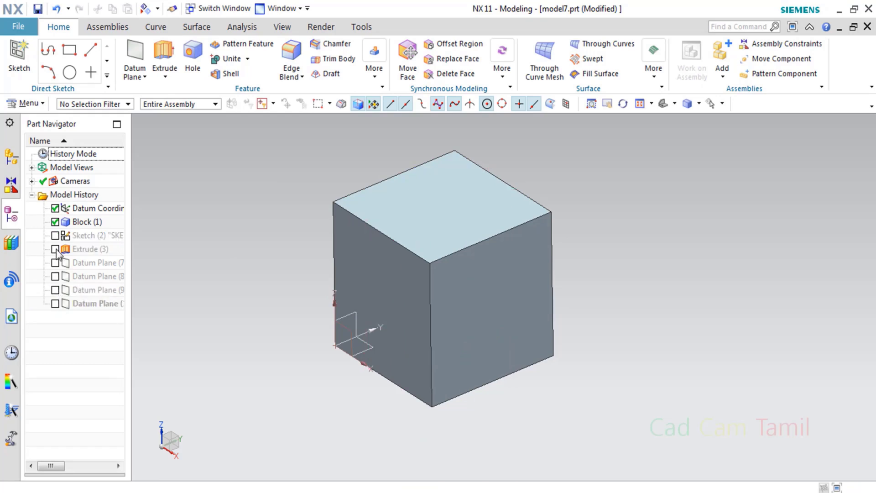
pyautogui.click(54, 249)
pyautogui.click(55, 249)
pyautogui.click(55, 235)
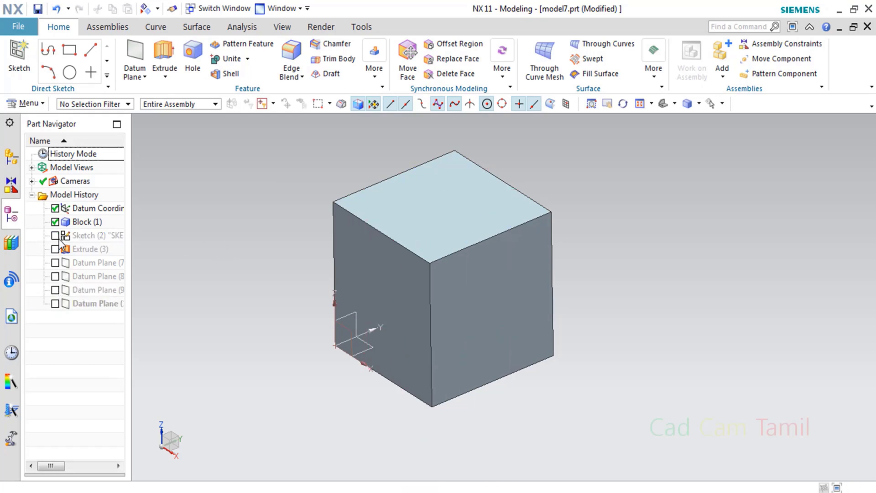
# Unsuppress the sketch with the two lines on the block's top face and the sheets extruded from it
pyautogui.click(397, 248)
pyautogui.click(281, 237)
pyautogui.click(55, 235)
pyautogui.click(383, 201)
pyautogui.click(198, 272)
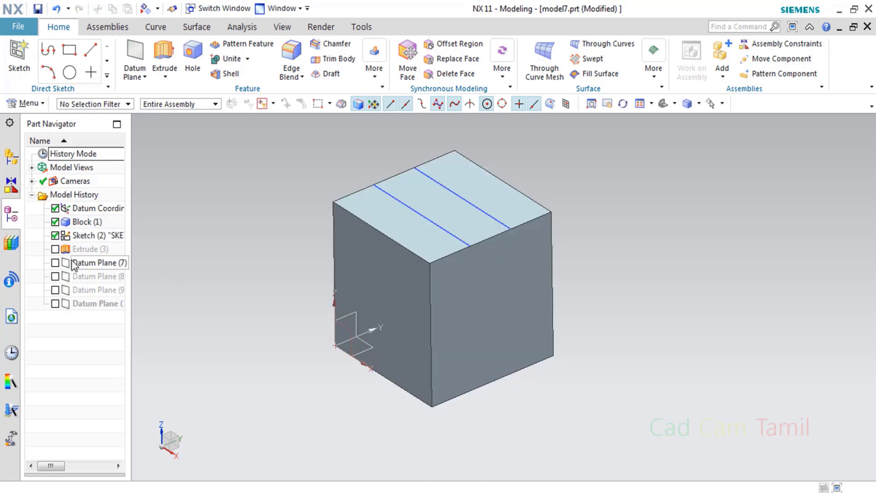
pyautogui.click(55, 248)
pyautogui.click(426, 198)
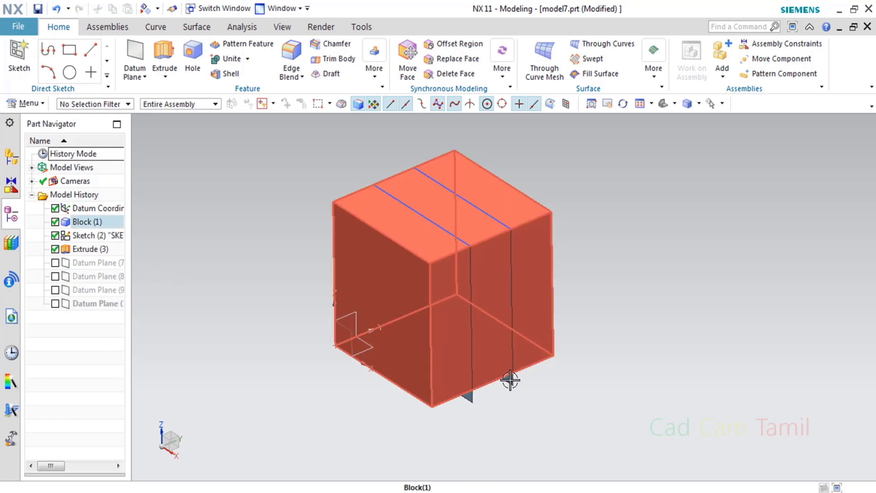
pyautogui.moveTo(511, 381); pyautogui.dragTo(537, 363, button='middle')
# Unsuppress the two horizontal and two vertical datum planes that cross the block
pyautogui.click(54, 262)
pyautogui.click(55, 276)
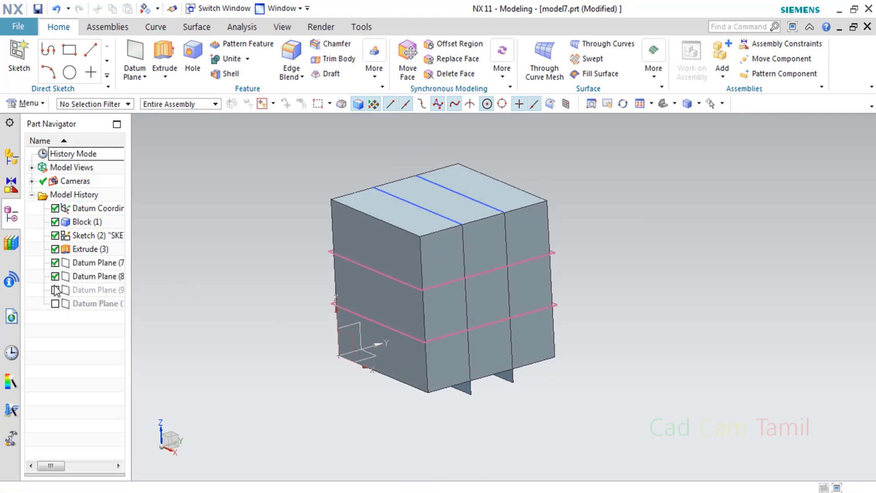
pyautogui.click(55, 290)
pyautogui.click(55, 303)
pyautogui.moveTo(725, 287); pyautogui.dragTo(744, 305, button='middle')
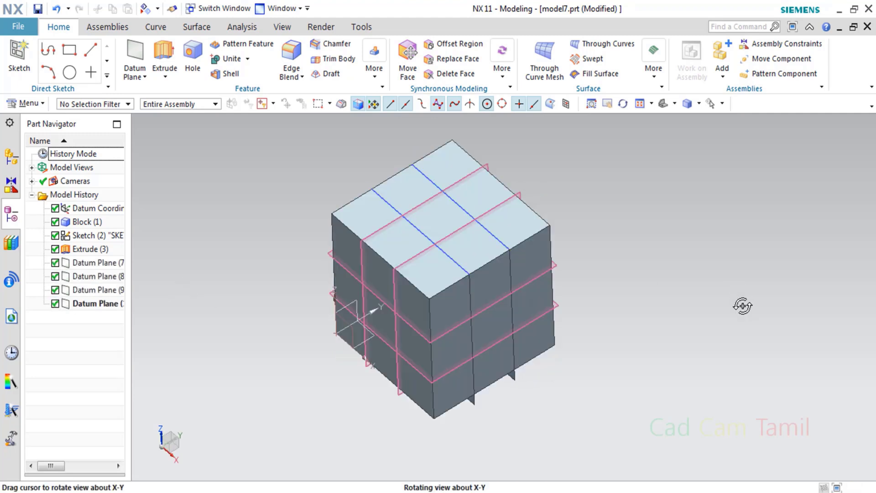
pyautogui.moveTo(603, 243)
pyautogui.mouseDown(button='middle')
pyautogui.moveTo(617, 225)
pyautogui.moveTo(625, 228)
pyautogui.moveTo(604, 221)
pyautogui.moveTo(614, 243)
pyautogui.mouseUp(button='middle')
pyautogui.moveTo(327, 210); pyautogui.dragTo(327, 214, button='middle')
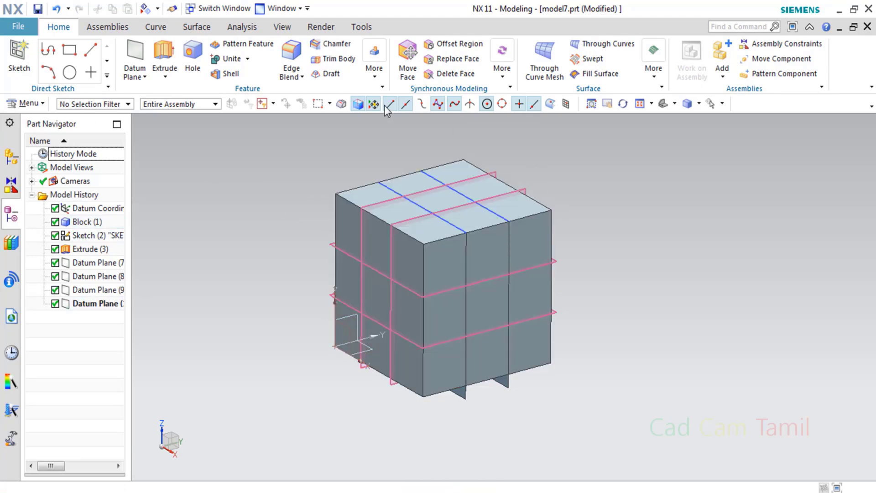
# Start a Split Body operation with the tool option Face or Plane and the block as target
pyautogui.click(374, 70)
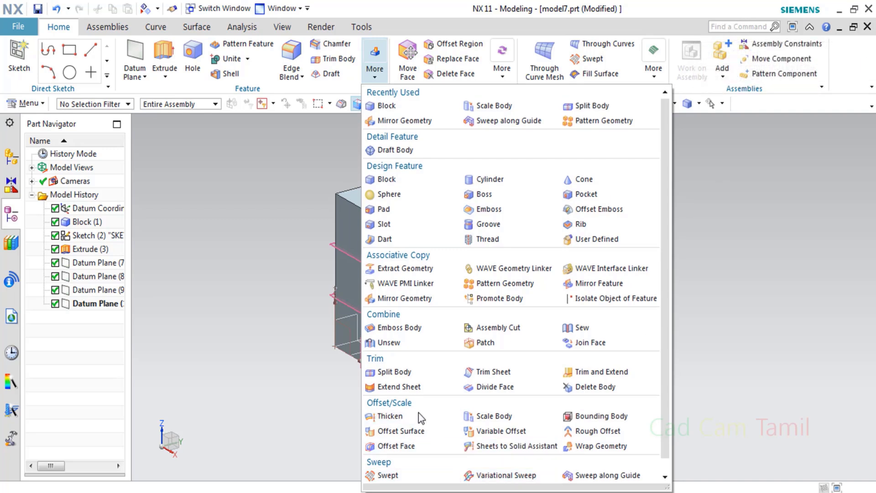
pyautogui.click(407, 375)
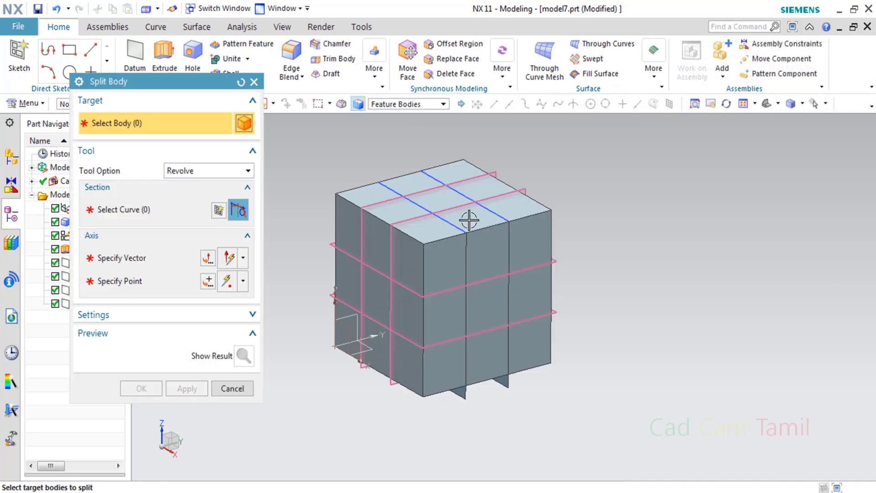
pyautogui.click(183, 109)
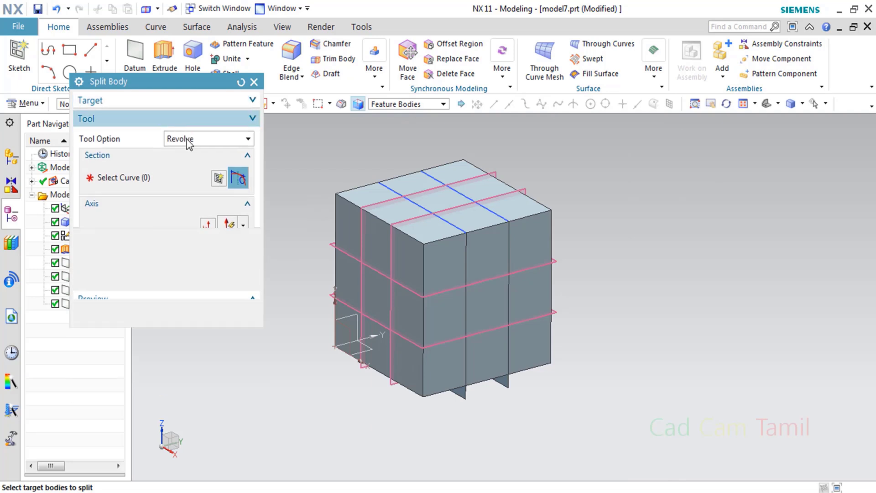
pyautogui.click(182, 119)
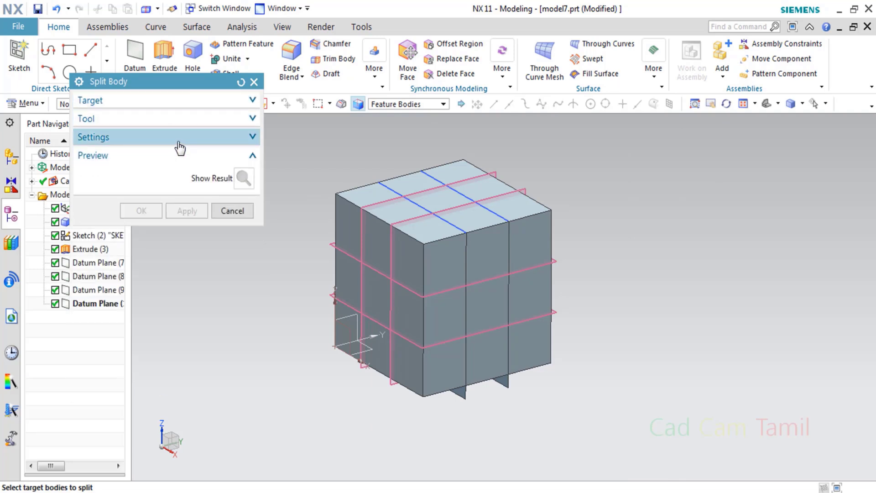
pyautogui.click(191, 101)
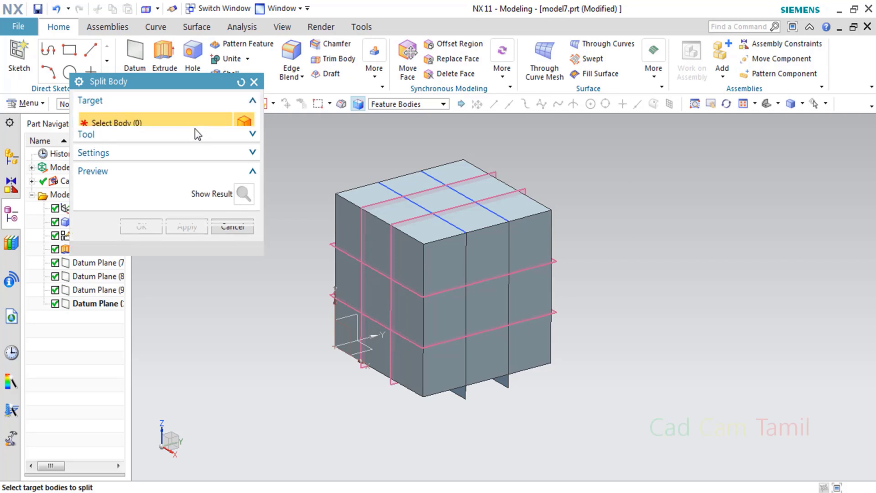
pyautogui.click(201, 149)
pyautogui.click(213, 170)
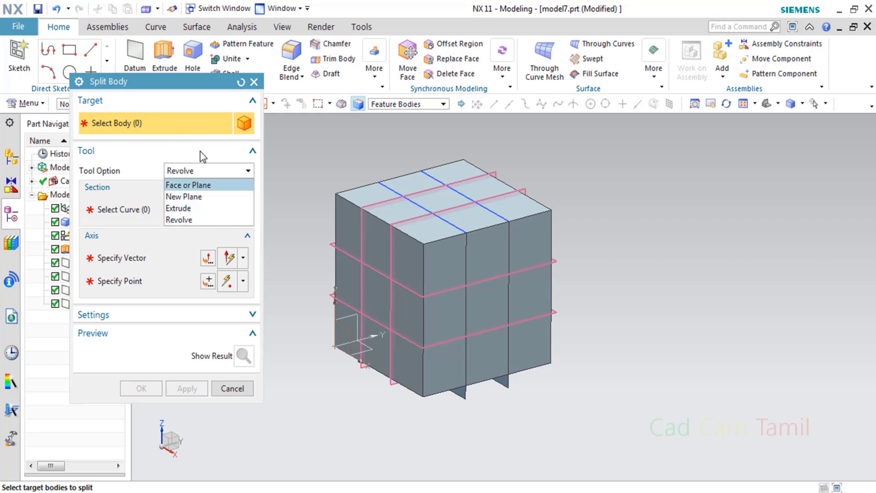
pyautogui.click(207, 185)
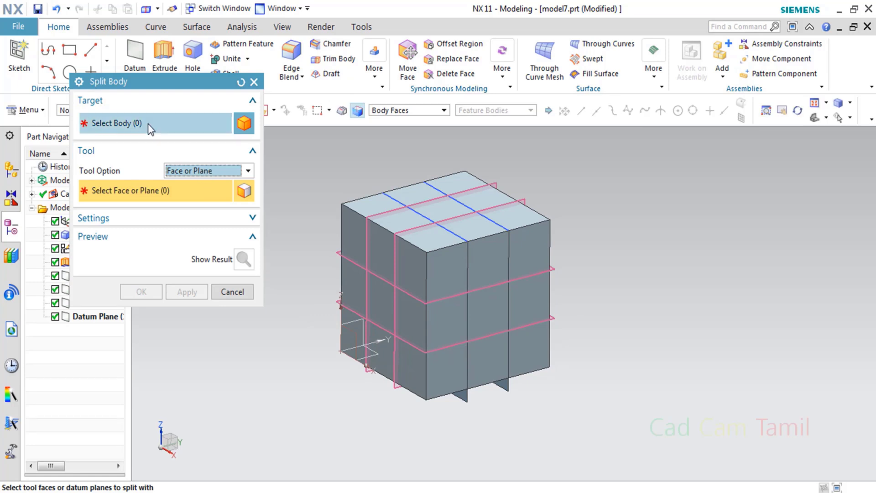
pyautogui.click(358, 197)
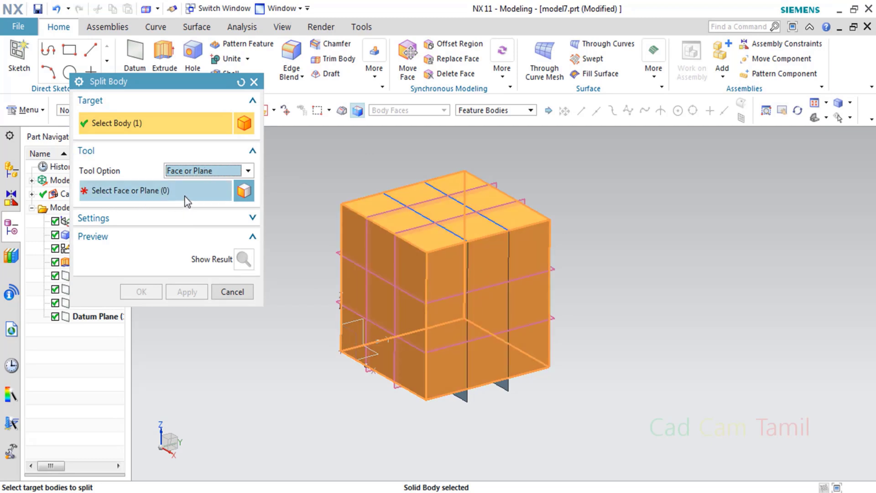
# Split the block into three slices, using the two extruded sheet faces as the splitting tools
pyautogui.click(169, 194)
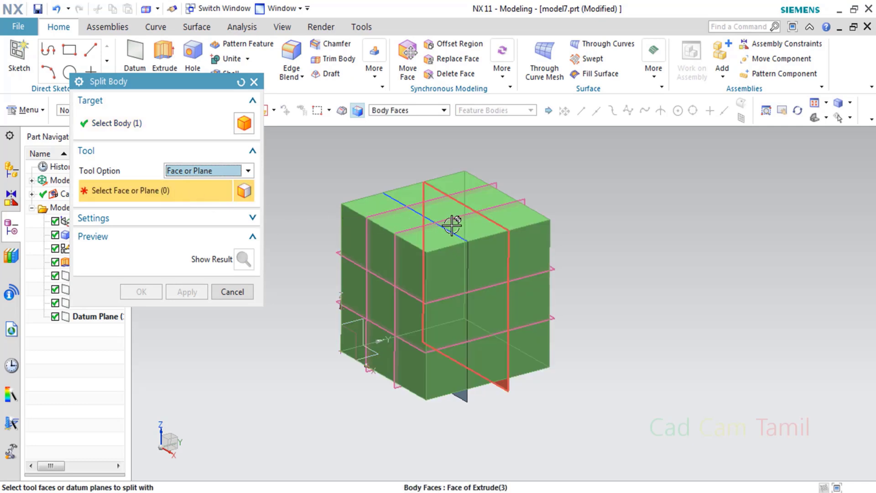
pyautogui.scroll(3, 379, 187)
pyautogui.scroll(-2, 402, 182)
pyautogui.scroll(1, 382, 190)
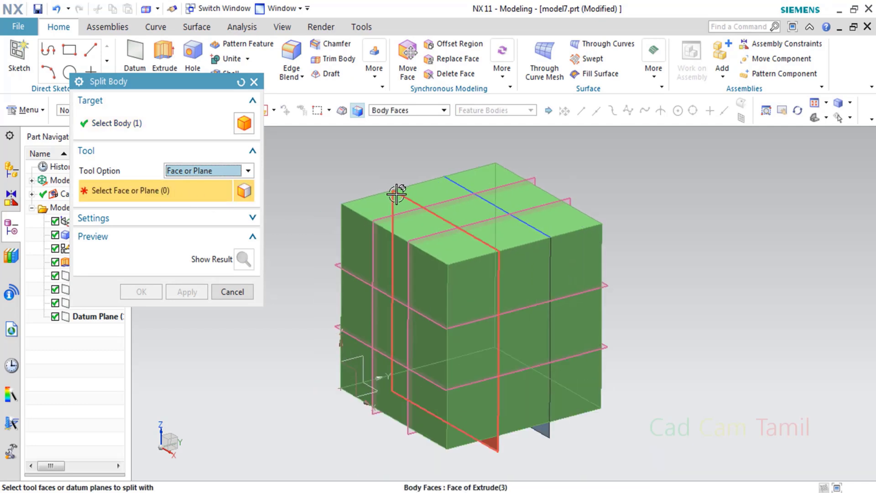
pyautogui.click(393, 191)
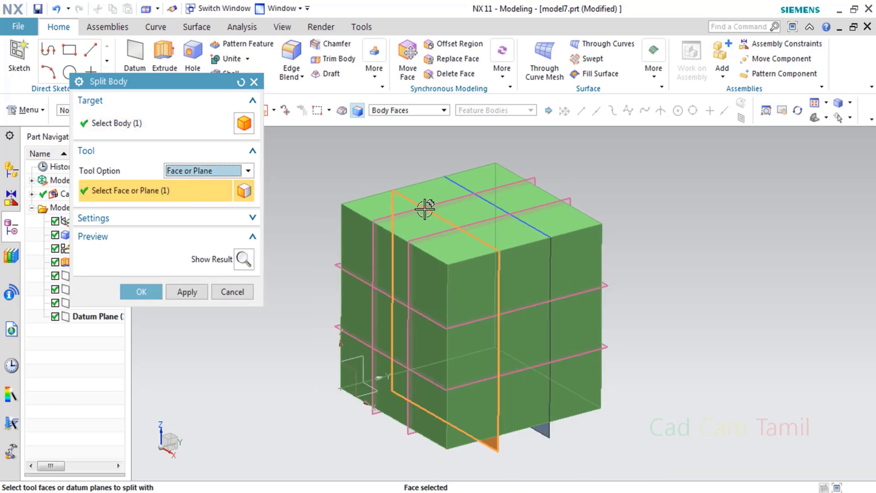
pyautogui.click(243, 261)
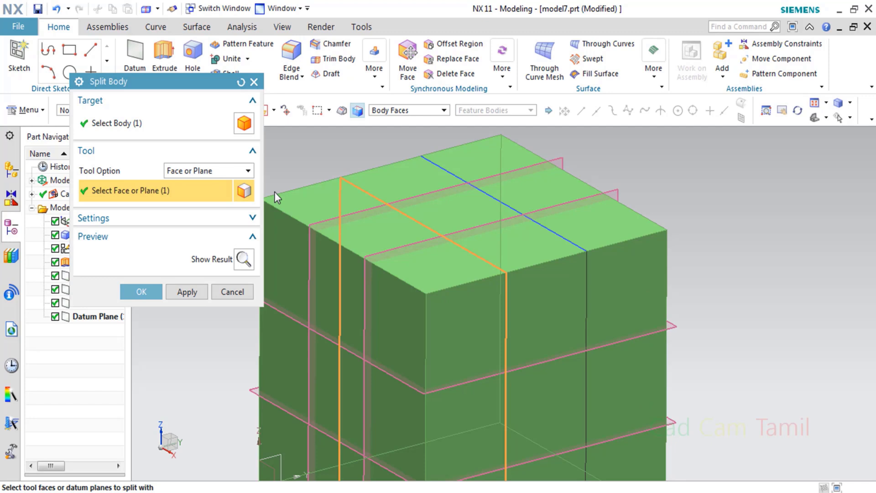
pyautogui.click(577, 244)
pyautogui.scroll(-3, 563, 202)
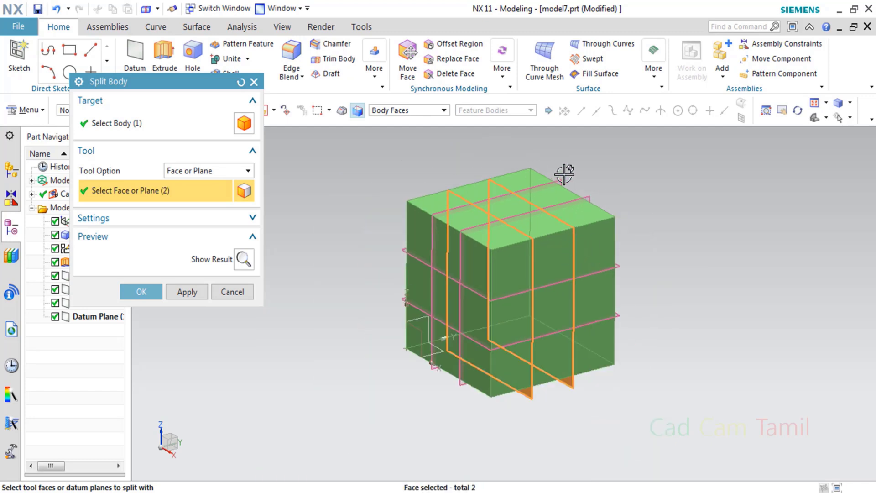
pyautogui.scroll(2, 561, 181)
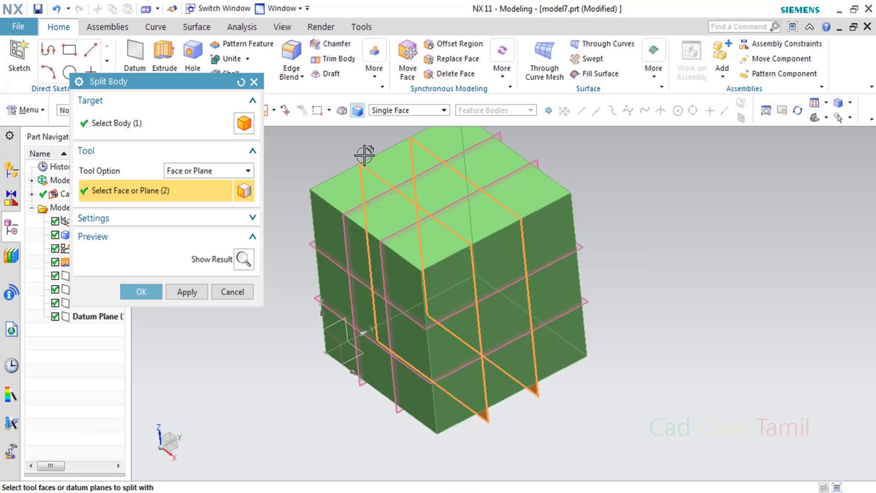
pyautogui.click(194, 292)
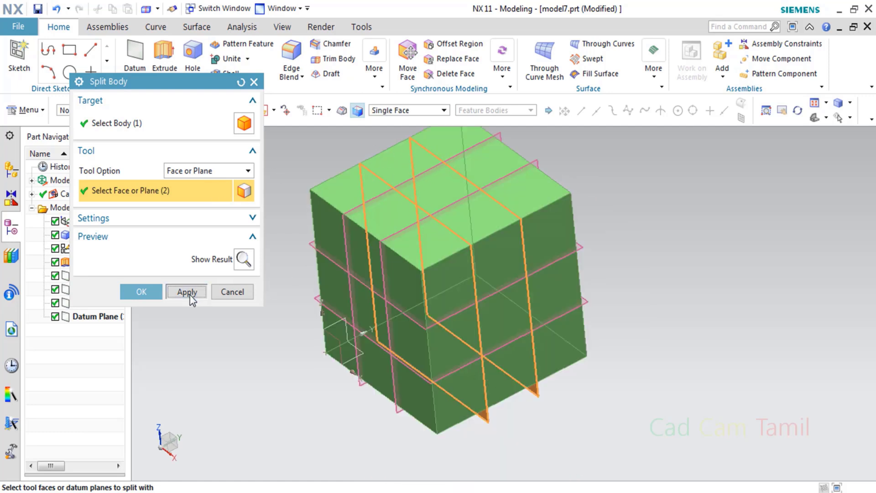
pyautogui.click(230, 293)
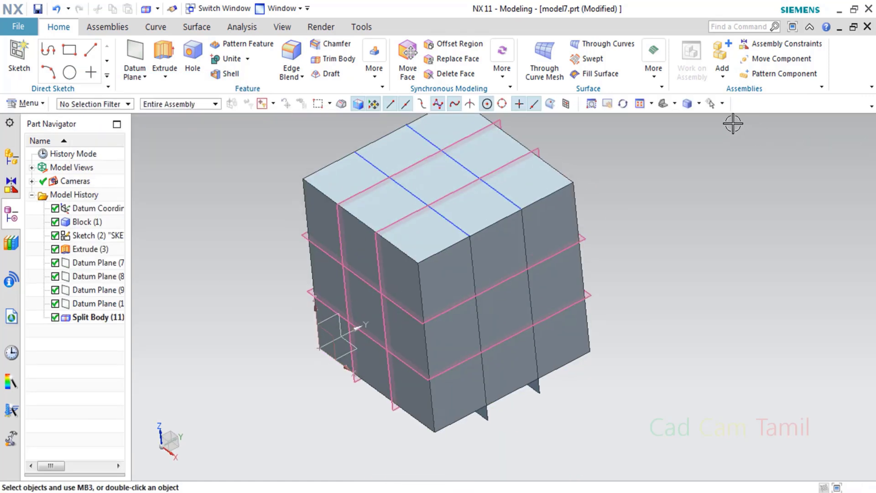
# Hide all datums and all sheet bodies in the model
pyautogui.click(722, 104)
pyautogui.click(742, 121)
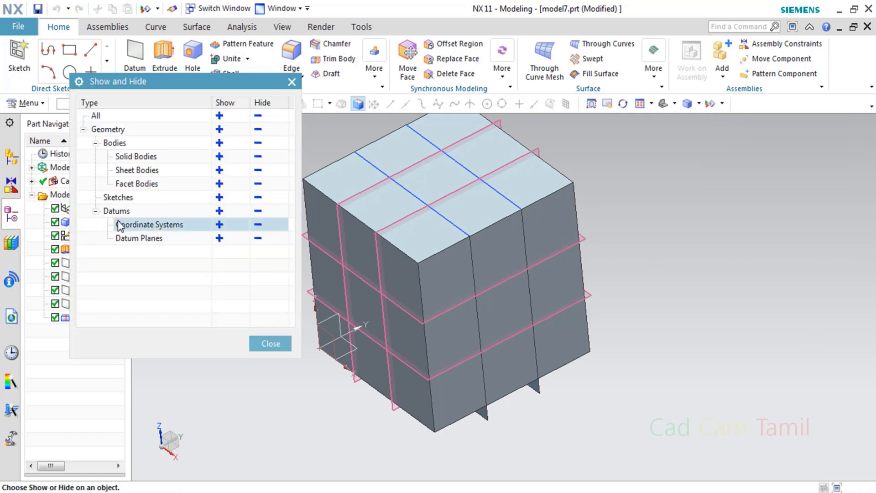
pyautogui.click(258, 211)
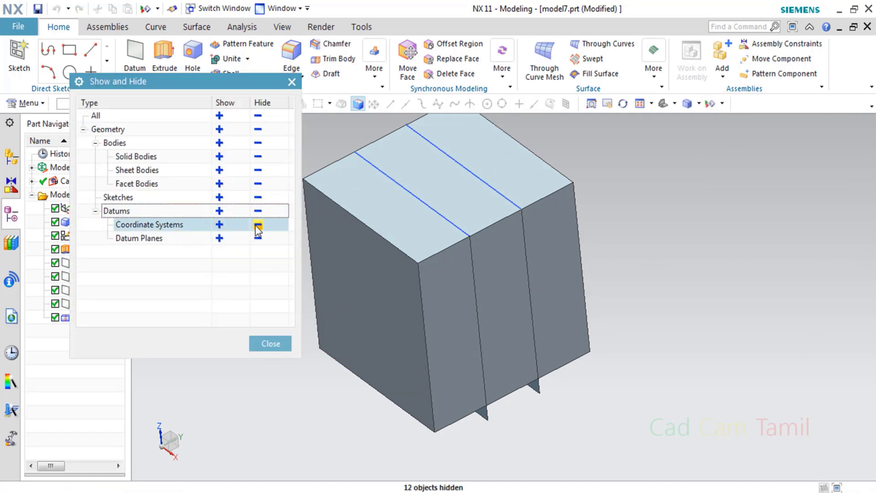
pyautogui.click(258, 171)
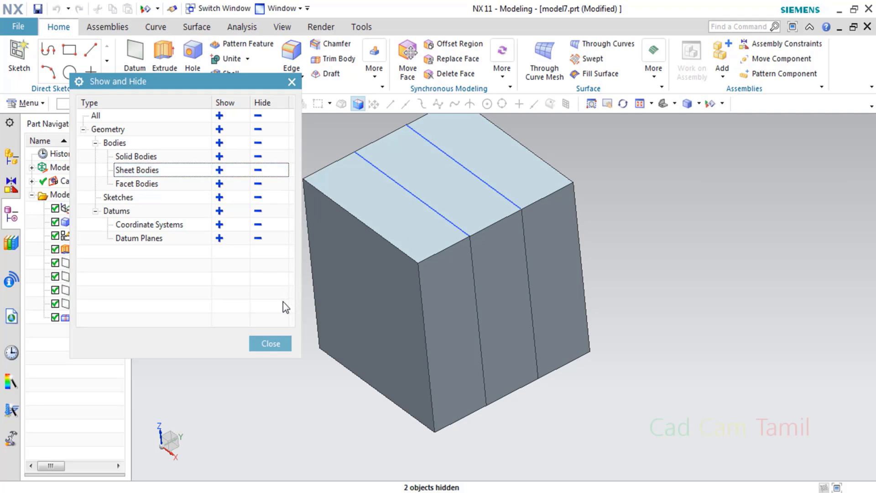
pyautogui.click(275, 344)
# Hide the three slices of the split block one by one with Immediate Hide
pyautogui.moveTo(446, 268); pyautogui.dragTo(463, 280, button='middle')
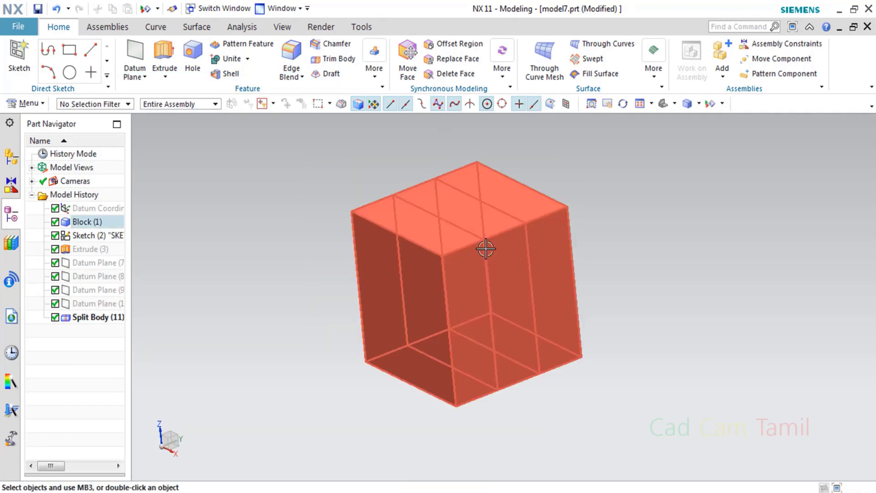
pyautogui.moveTo(486, 248); pyautogui.dragTo(472, 248, button='middle')
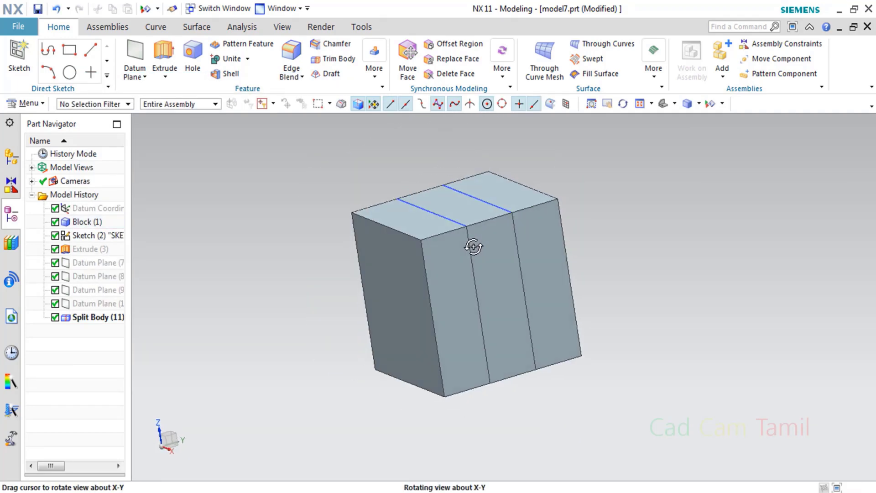
pyautogui.click(711, 104)
pyautogui.click(545, 237)
pyautogui.moveTo(594, 260); pyautogui.dragTo(628, 310, button='middle')
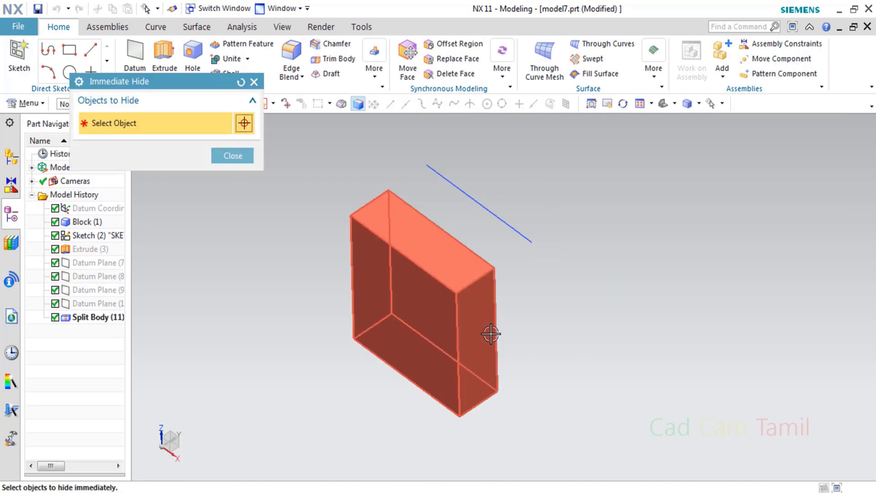
pyautogui.click(491, 335)
pyautogui.click(237, 157)
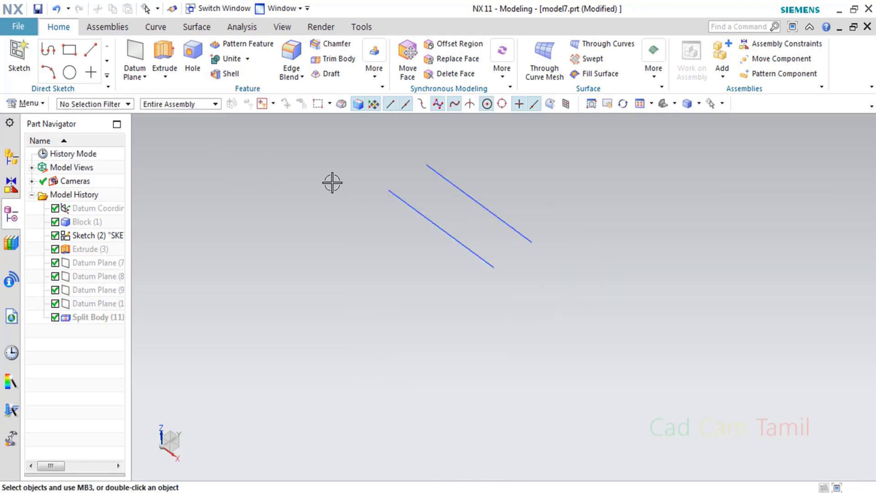
# Undo the hiding of the three slices, and show all datums in the model again
pyautogui.hotkey('ctrl', 'z')
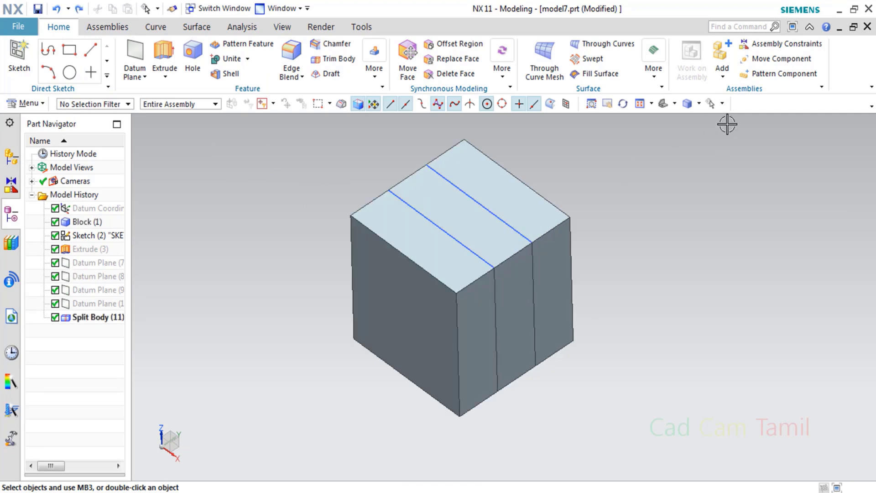
pyautogui.click(723, 104)
pyautogui.click(757, 119)
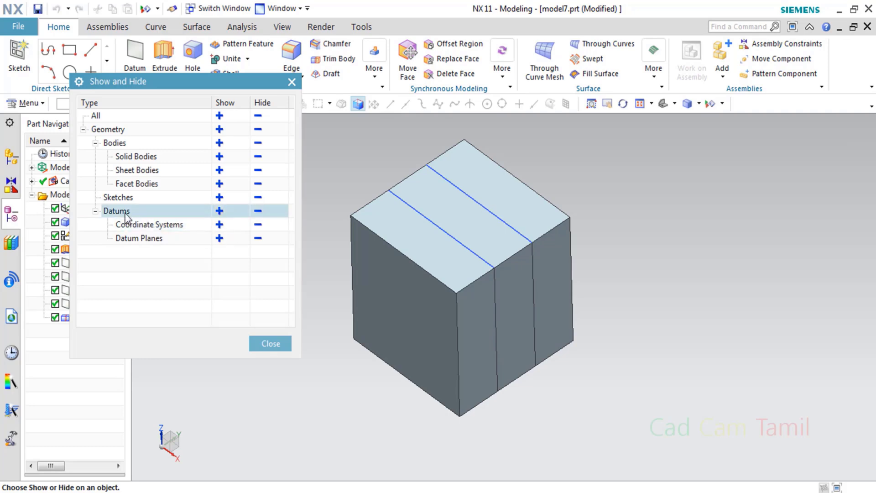
pyautogui.click(219, 210)
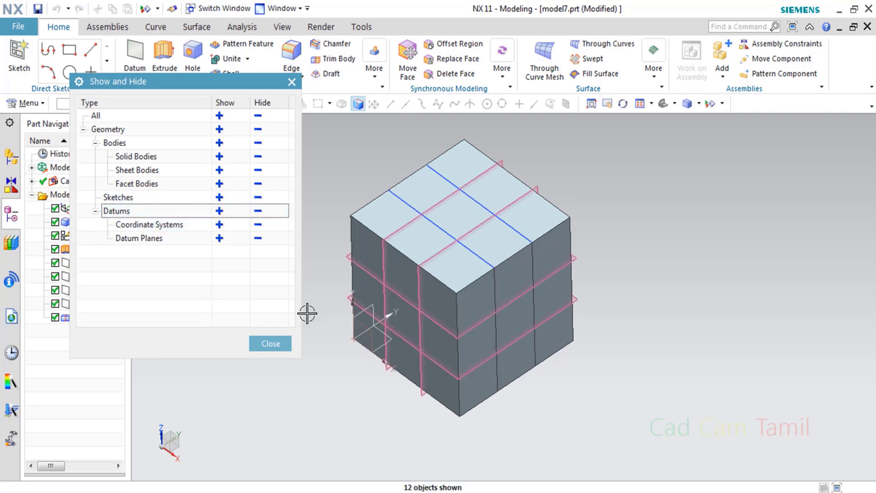
pyautogui.press('Escape')
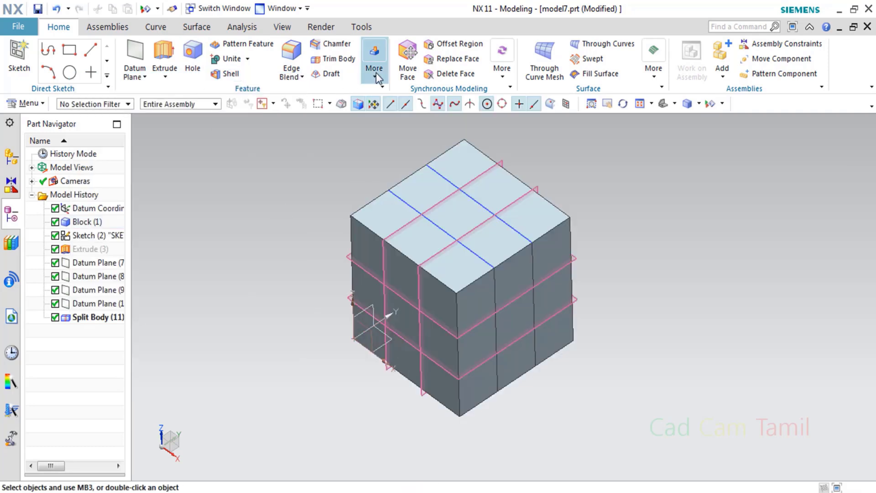
# Start a Split Body operation with the tool option Face or Plane and all three slices as targets
pyautogui.click(376, 73)
pyautogui.click(576, 108)
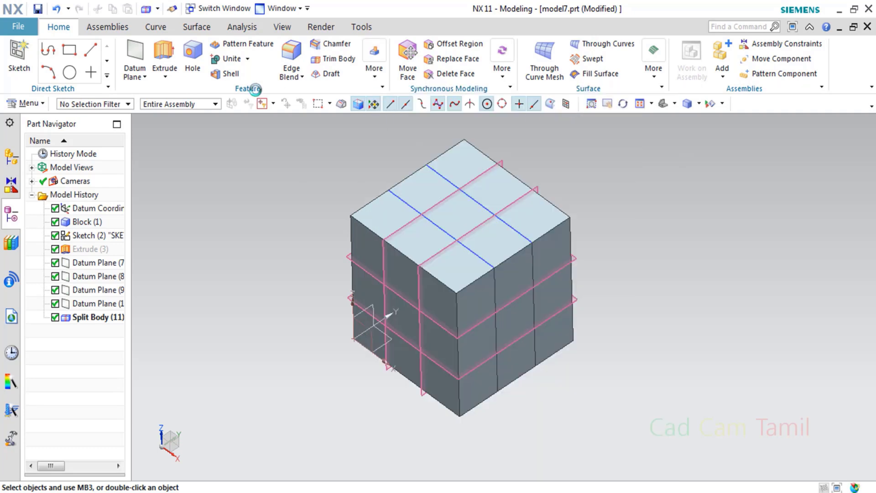
pyautogui.click(366, 215)
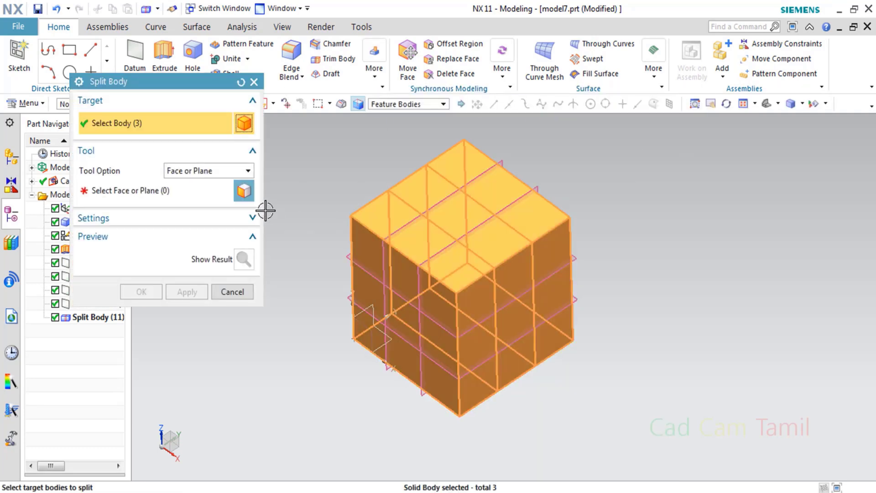
pyautogui.click(178, 192)
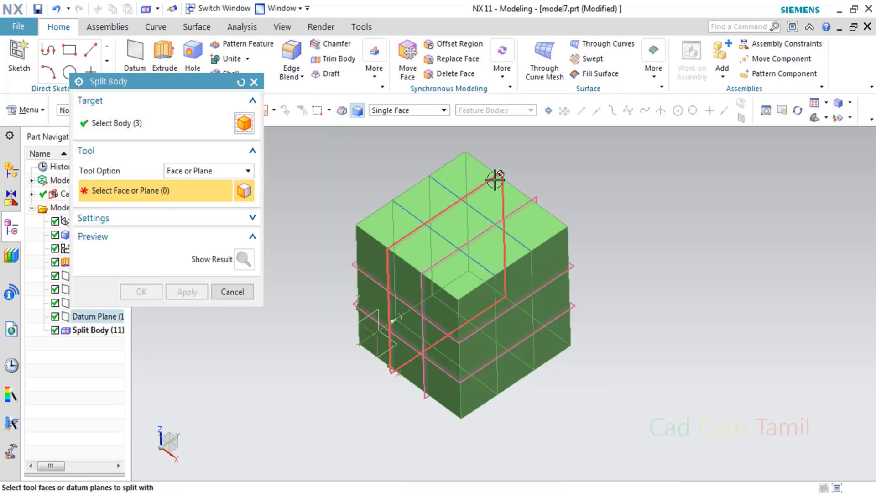
# Split the three slices with the two vertical and two horizontal datum planes as the splitting tools
pyautogui.click(495, 178)
pyautogui.click(443, 246)
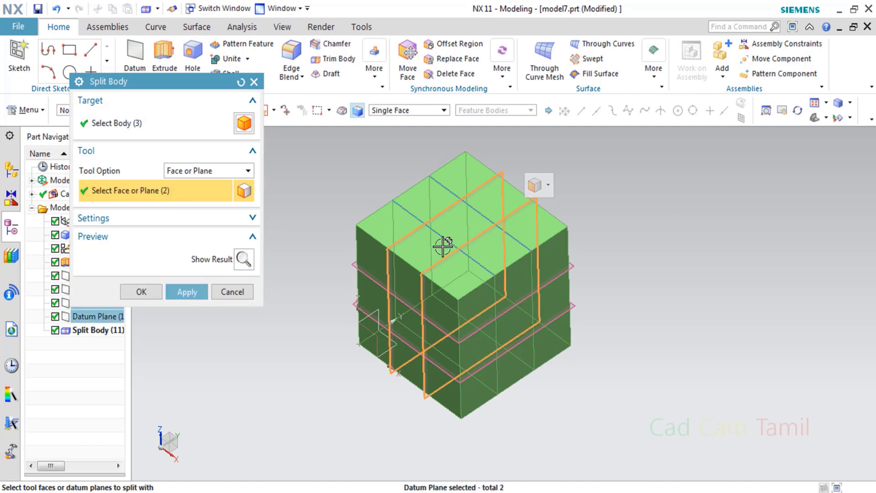
pyautogui.click(573, 267)
pyautogui.click(573, 305)
pyautogui.click(187, 292)
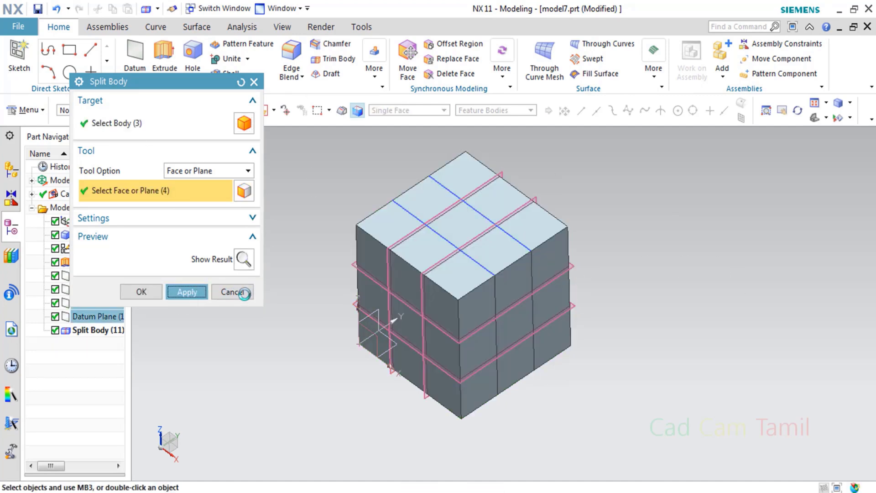
pyautogui.click(245, 293)
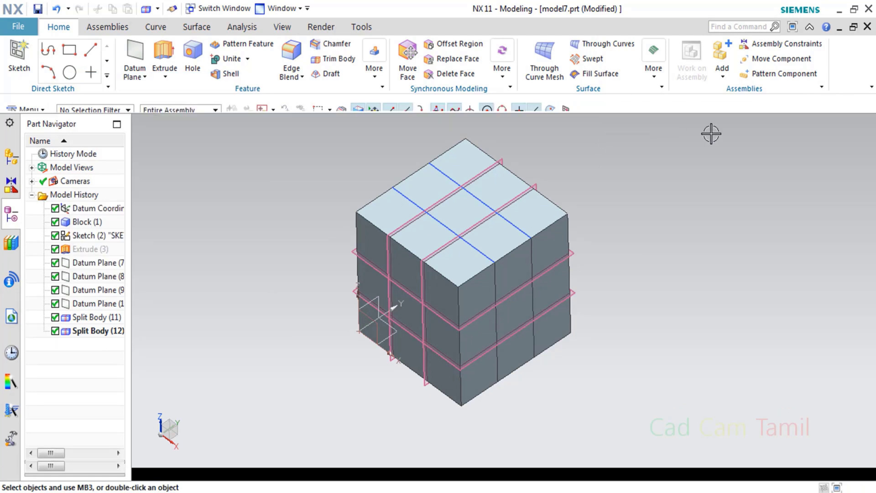
# Hide all sketches, sheet bodies and datums so only the split solid bodies are displayed
pyautogui.click(724, 105)
pyautogui.click(730, 119)
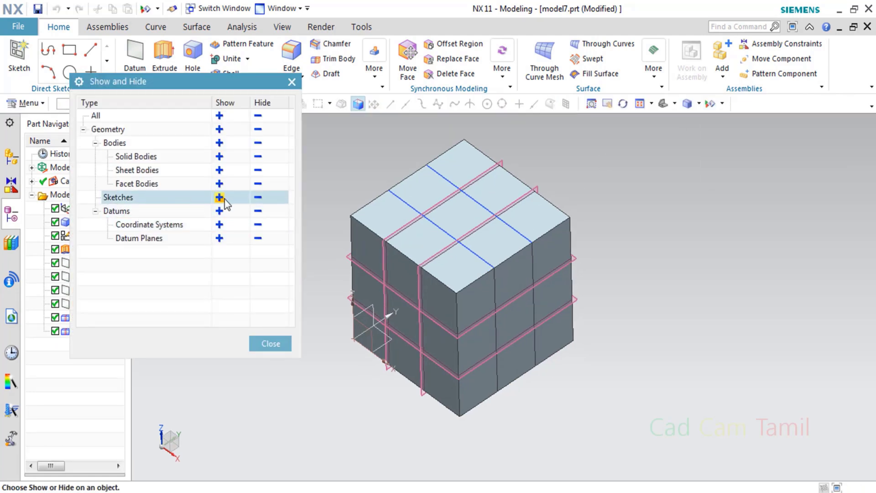
pyautogui.click(258, 198)
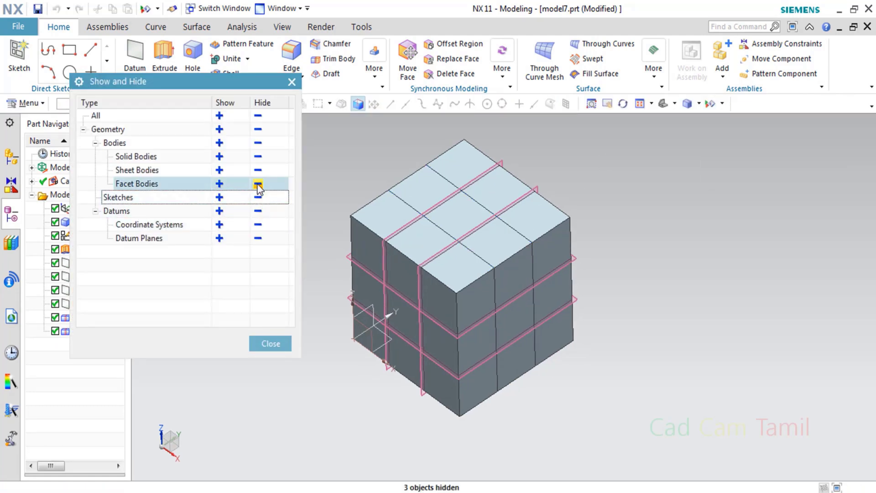
pyautogui.click(259, 170)
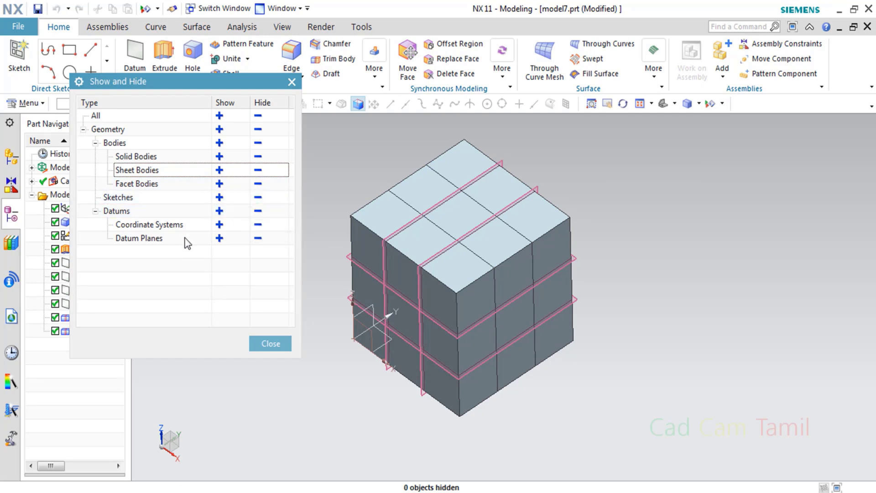
pyautogui.click(258, 211)
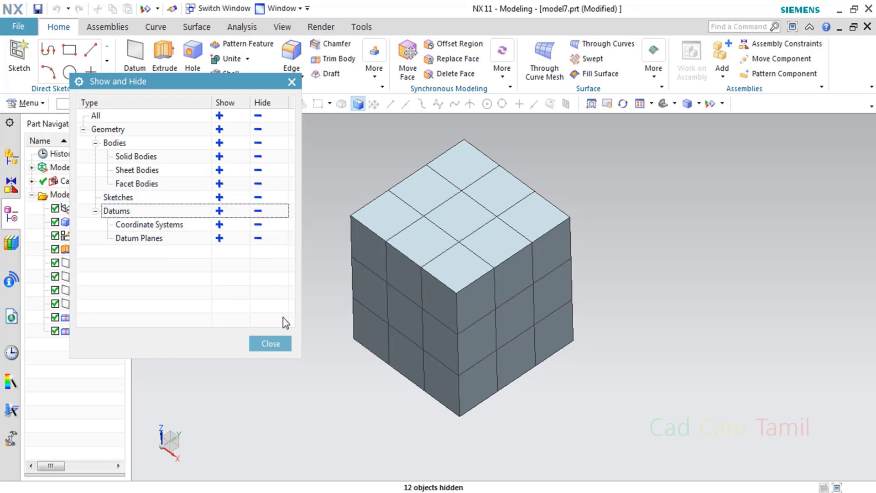
pyautogui.click(280, 348)
# Hide the small cube at the upper right corner of the divided block using the Hide command
pyautogui.moveTo(325, 315); pyautogui.dragTo(358, 210, button='middle')
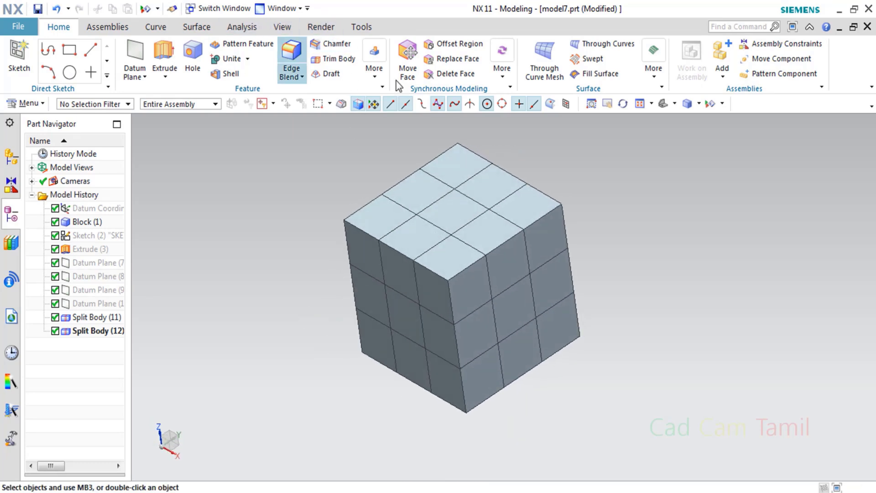
pyautogui.click(473, 235)
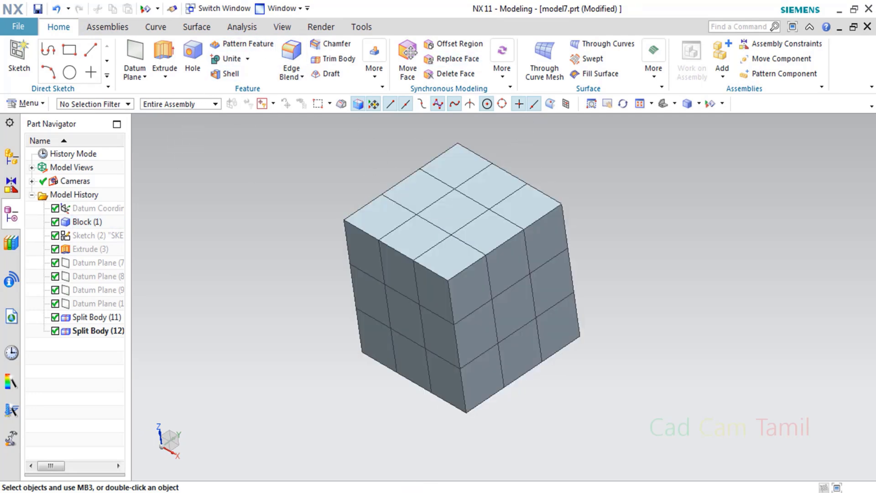
pyautogui.click(723, 104)
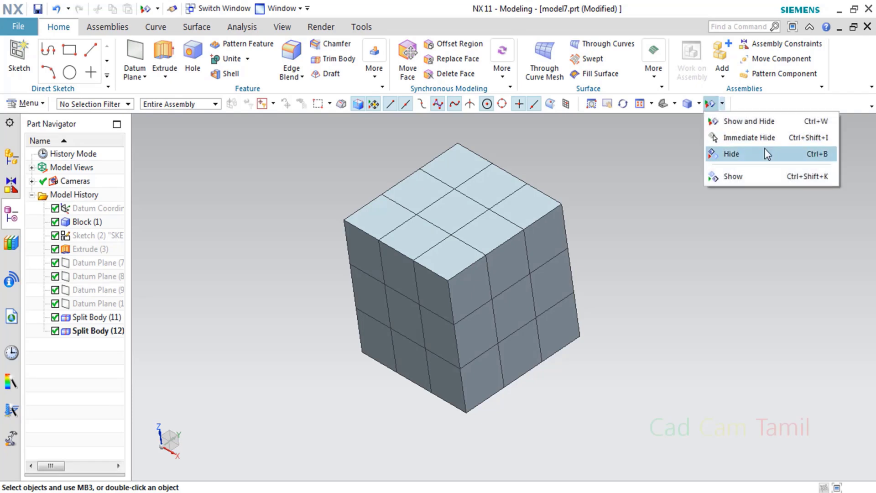
pyautogui.click(769, 150)
pyautogui.click(549, 225)
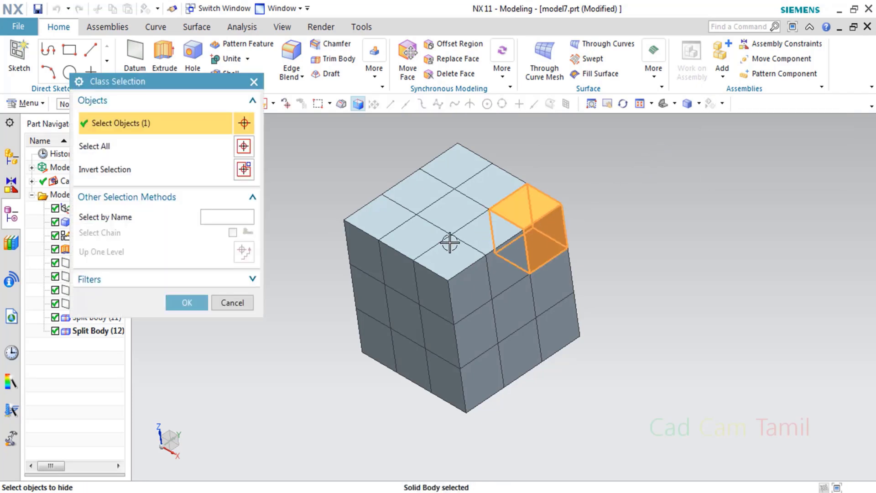
pyautogui.click(187, 303)
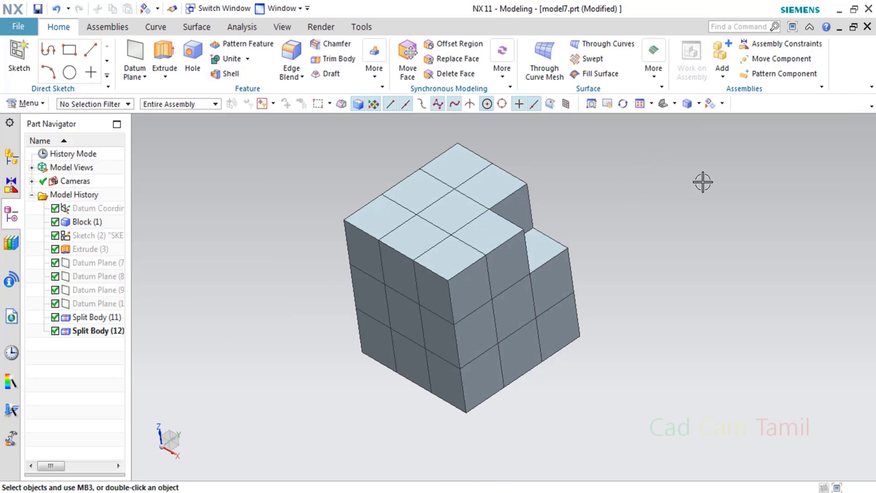
# Hide the top layer's centre cube and the two edge cubes next to the removed corner with Immediate Hide
pyautogui.click(723, 104)
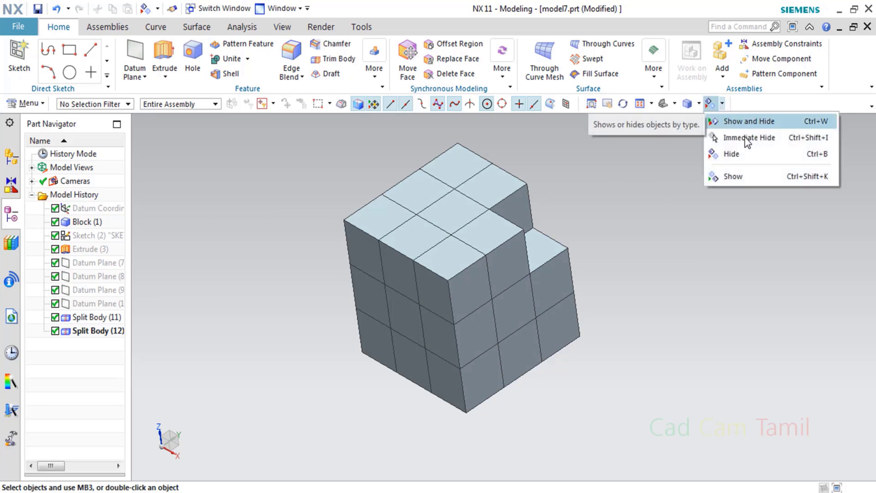
pyautogui.click(748, 137)
pyautogui.click(458, 222)
pyautogui.click(490, 244)
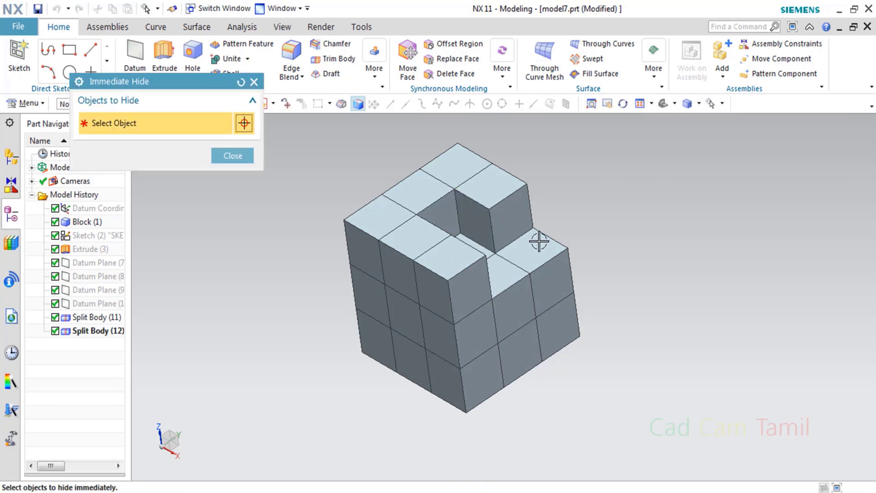
pyautogui.click(513, 218)
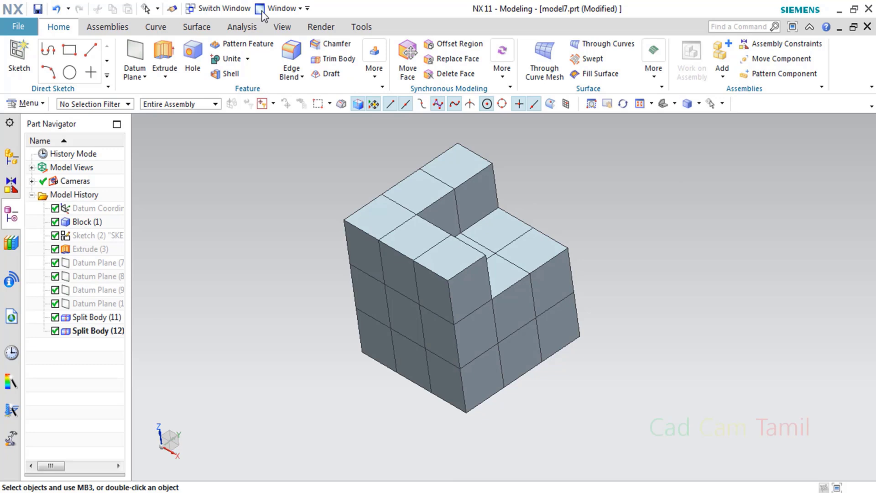
# Change the display colour of the top layer's rear corner cube to light blue with Edit Object Display
pyautogui.click(241, 27)
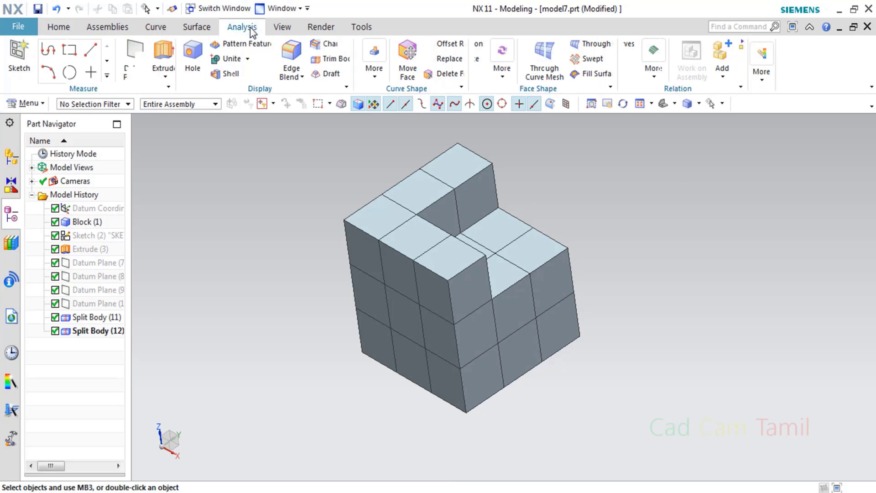
pyautogui.click(281, 28)
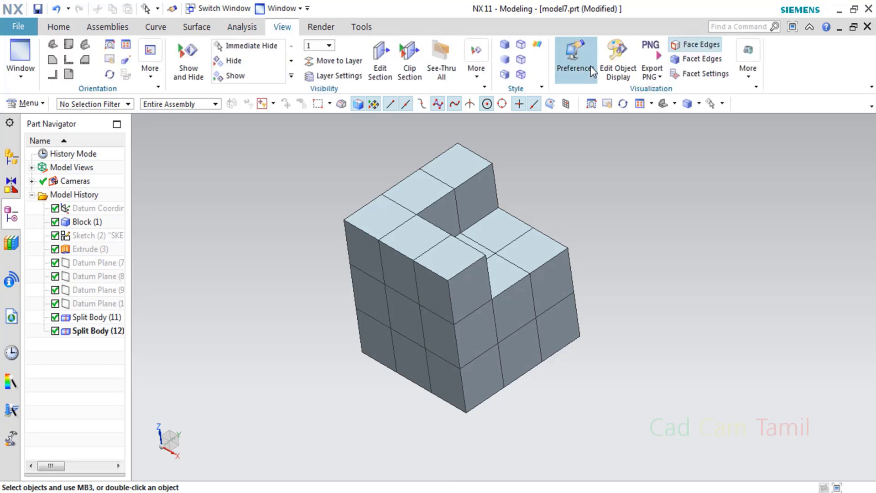
pyautogui.click(448, 172)
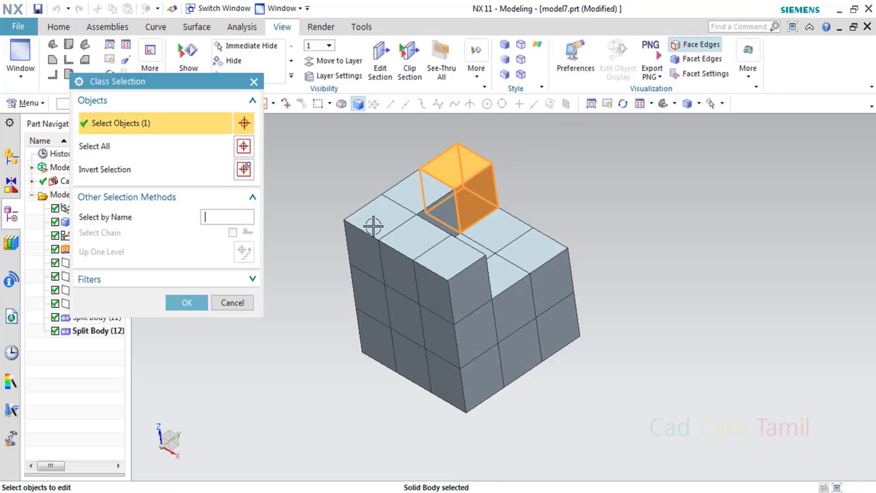
pyautogui.click(185, 301)
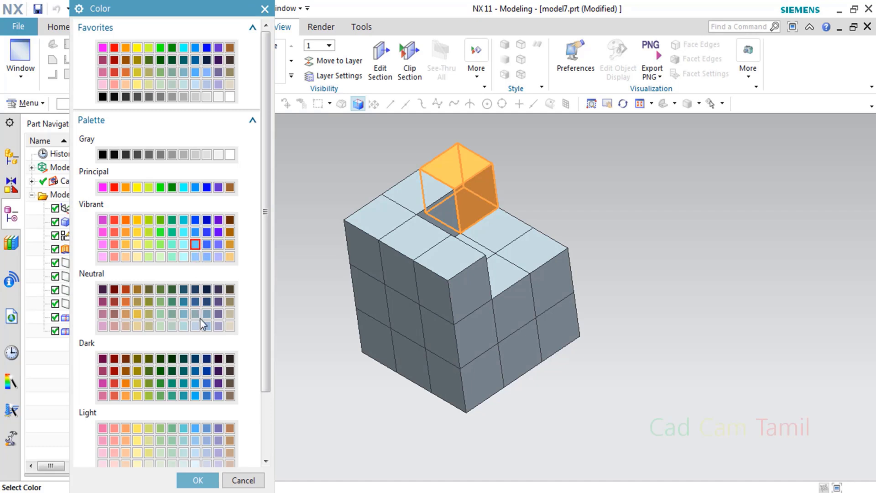
pyautogui.click(202, 478)
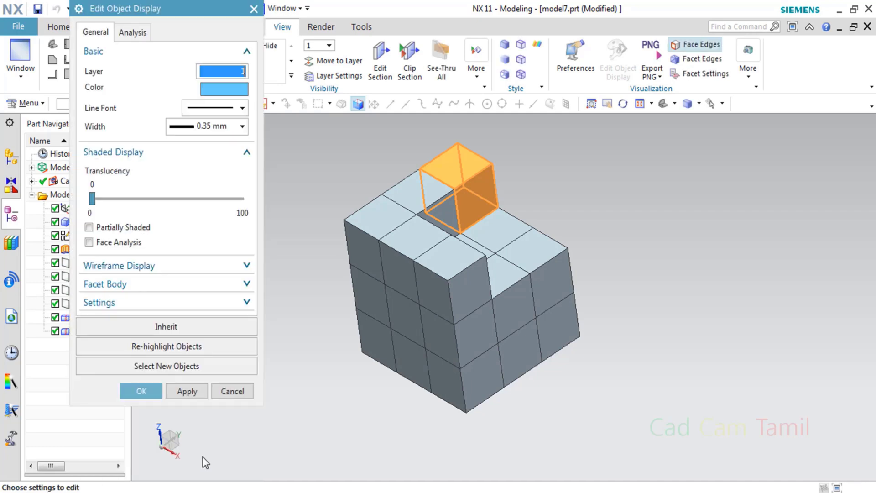
pyautogui.click(191, 394)
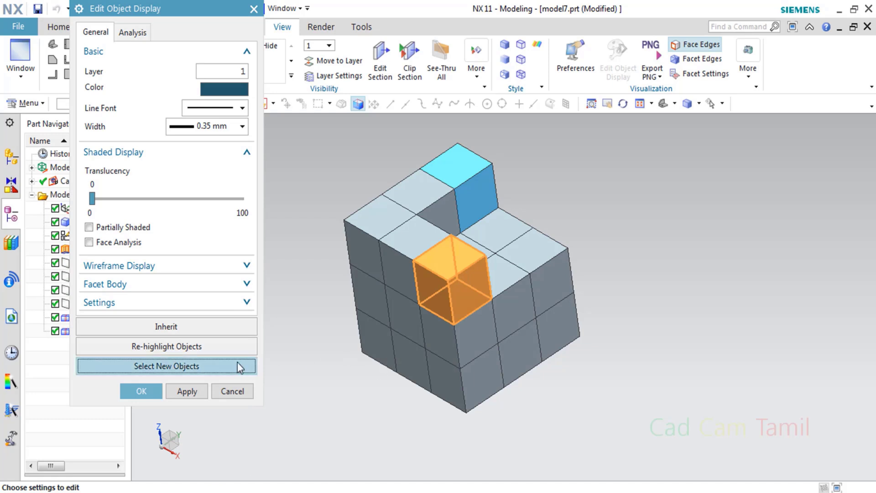
# Apply a dark teal display colour to the top layer's front corner cube
pyautogui.click(186, 391)
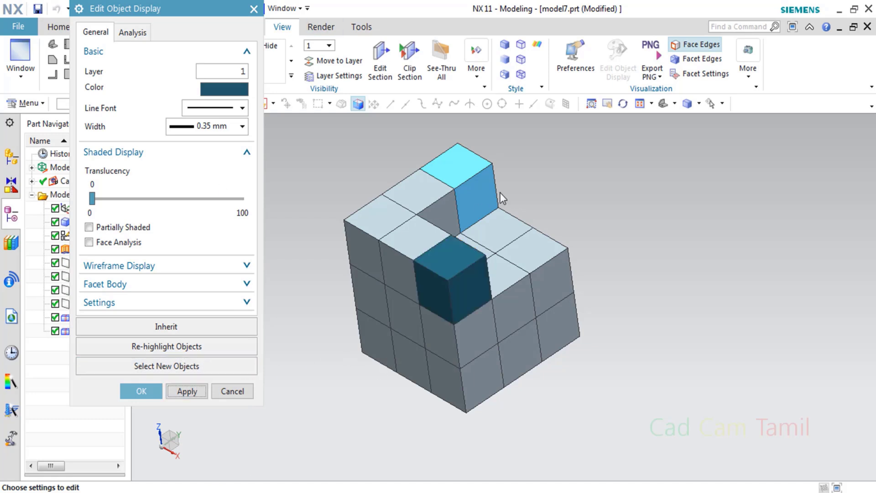
pyautogui.scroll(2, 516, 210)
pyautogui.scroll(-2, 510, 217)
pyautogui.click(141, 391)
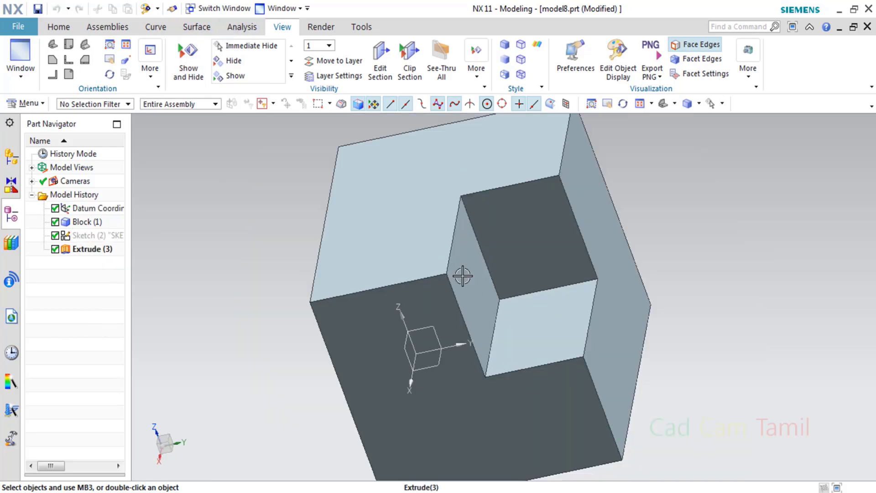
# Split the notched block with a new plane offset -21 mm from the side face of the notch, using Split Body
pyautogui.moveTo(463, 273); pyautogui.dragTo(267, 182, button='middle')
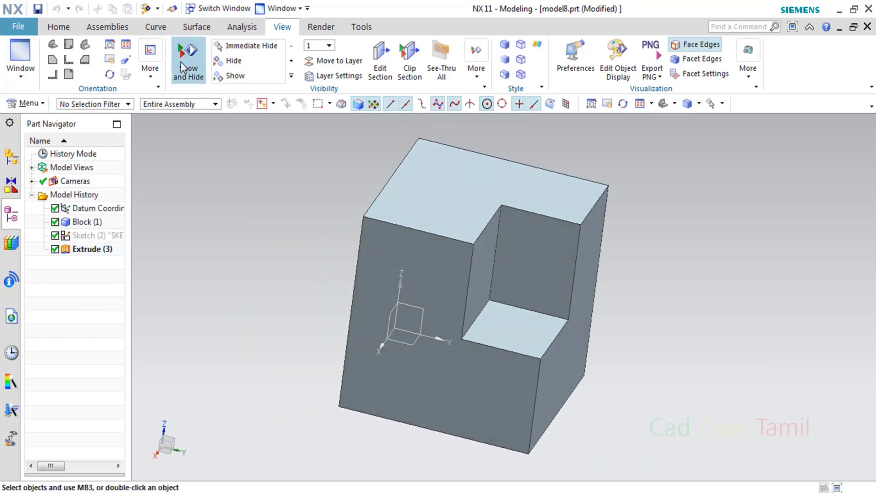
pyautogui.click(58, 27)
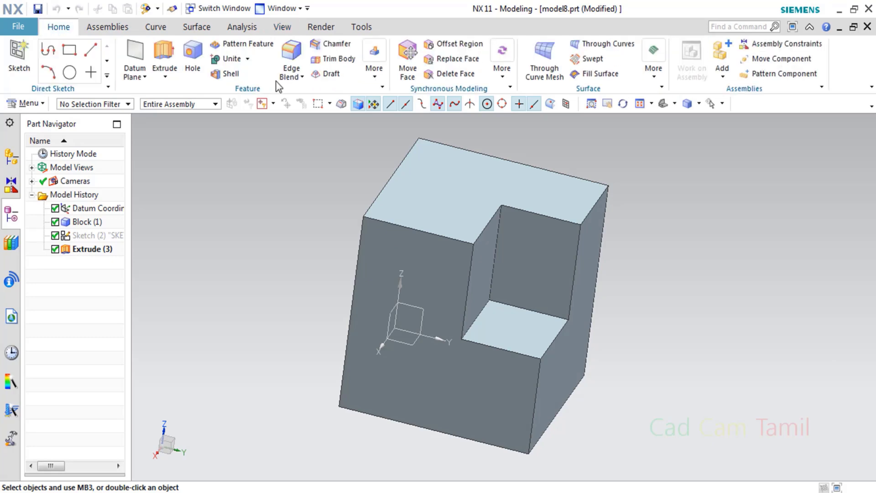
pyautogui.click(378, 74)
pyautogui.click(589, 108)
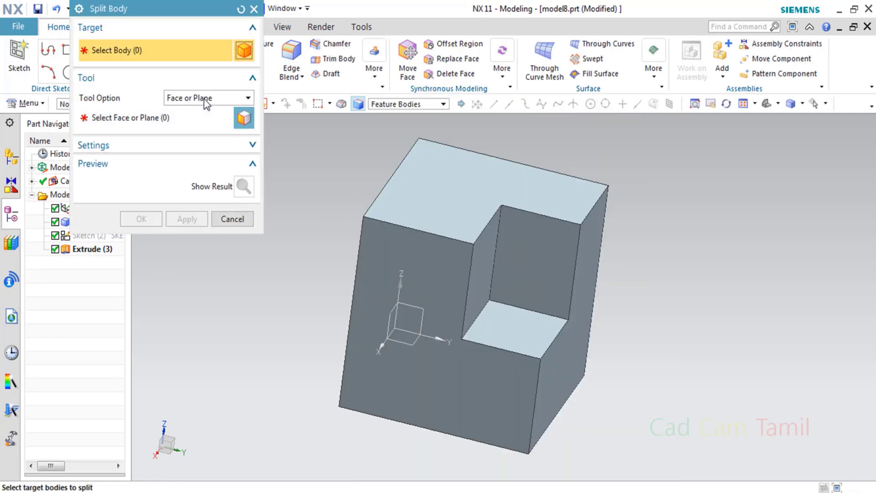
pyautogui.click(204, 100)
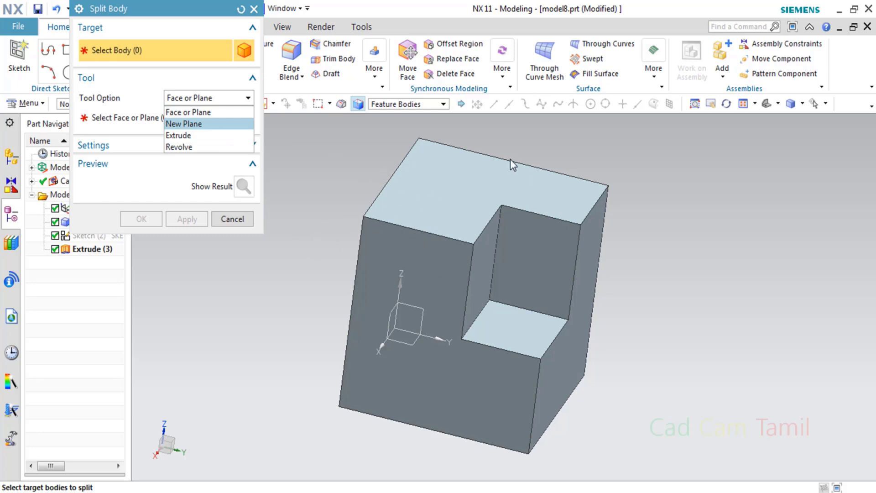
pyautogui.click(165, 51)
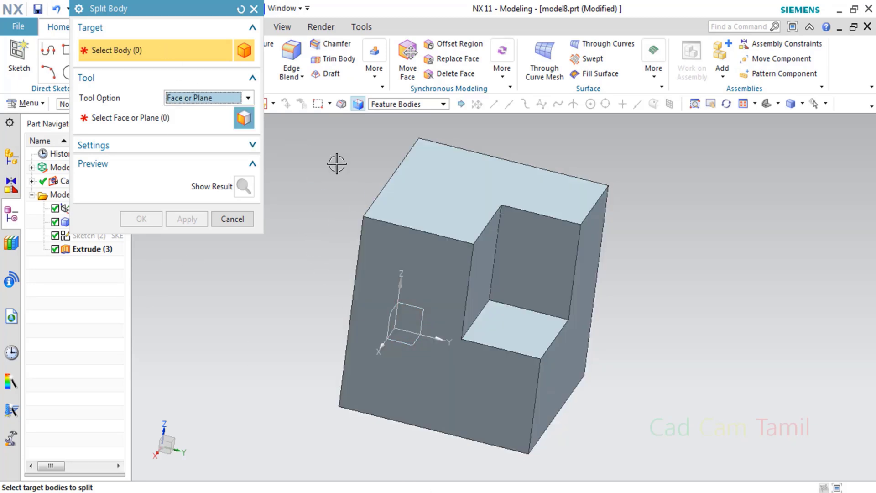
pyautogui.click(388, 196)
pyautogui.click(208, 99)
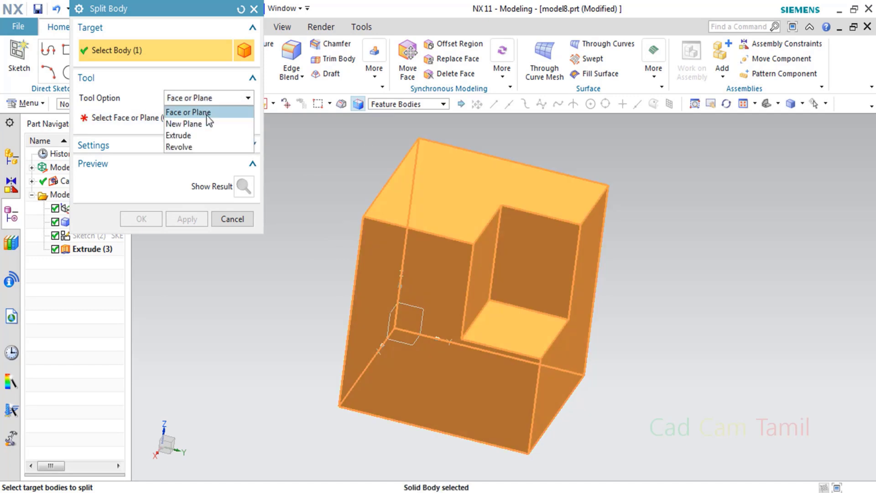
pyautogui.click(184, 124)
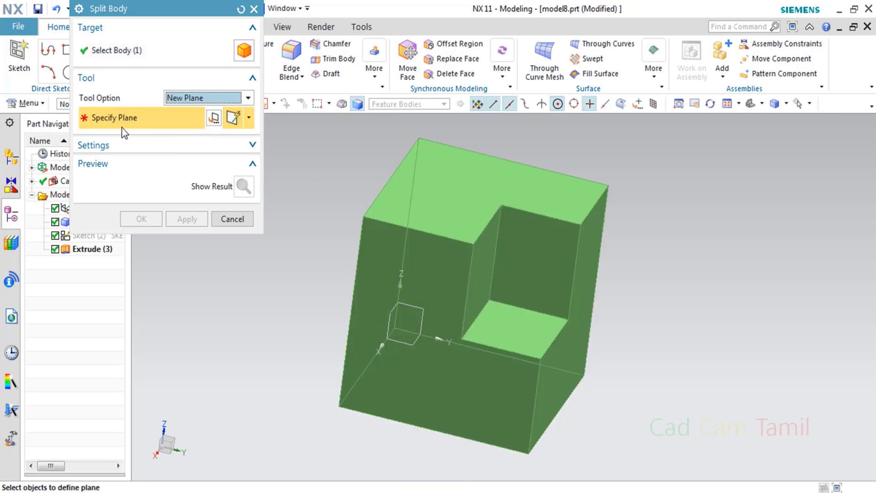
pyautogui.click(489, 247)
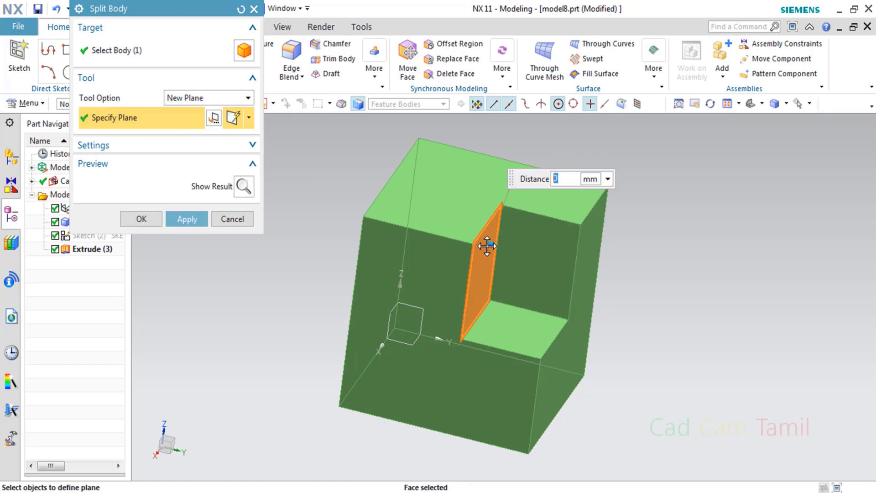
pyautogui.moveTo(488, 246); pyautogui.dragTo(455, 234)
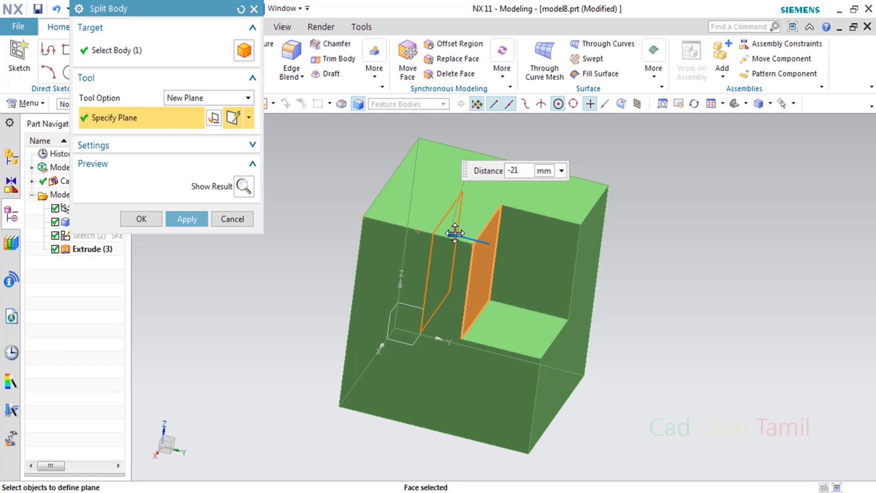
pyautogui.click(197, 220)
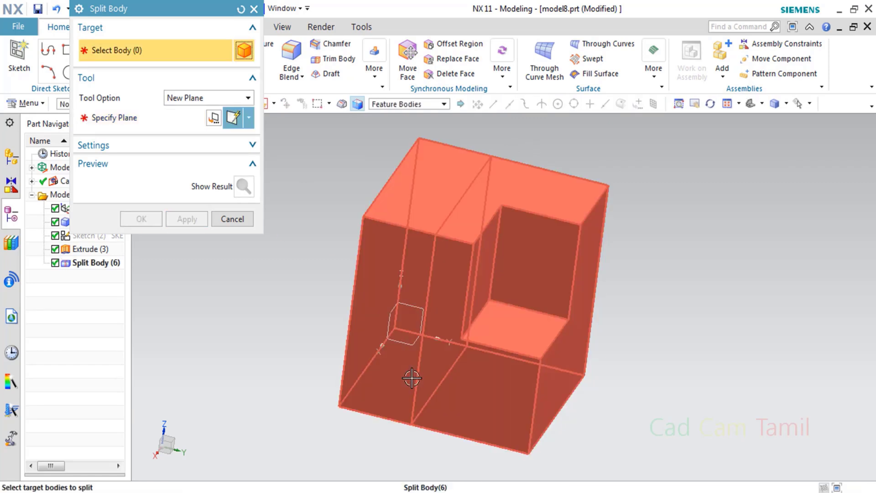
pyautogui.moveTo(409, 378); pyautogui.dragTo(402, 351, button='middle')
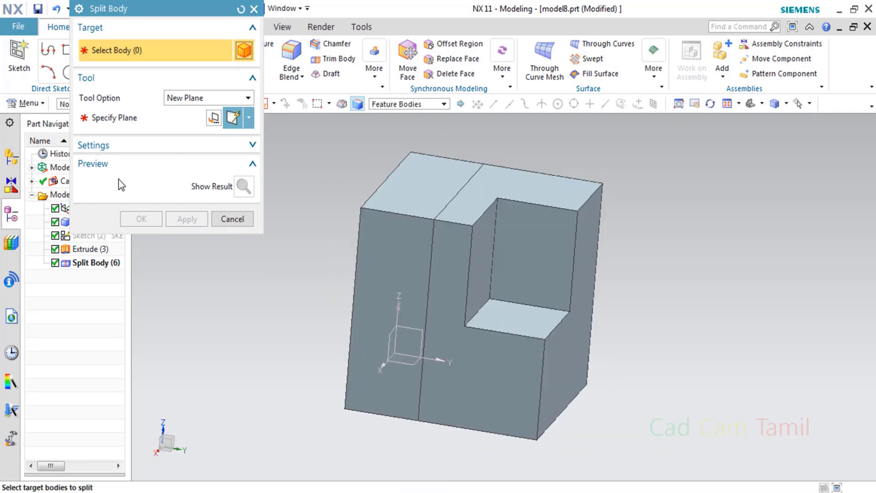
pyautogui.click(249, 119)
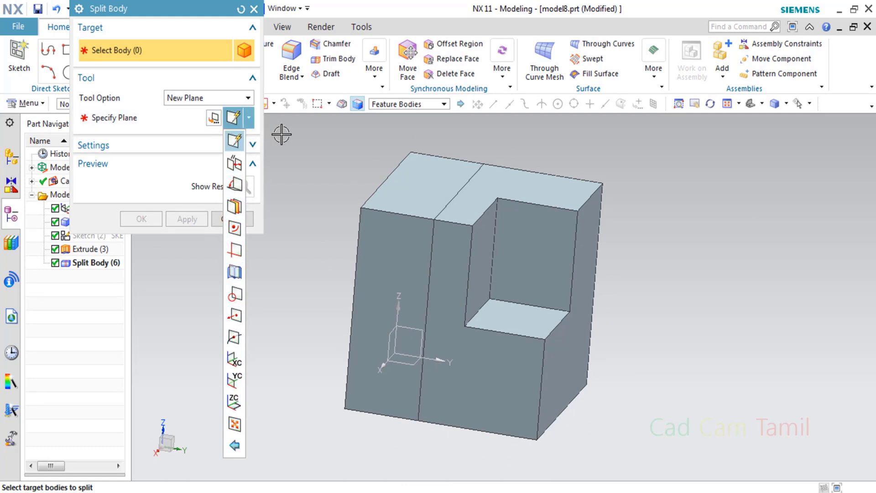
pyautogui.click(206, 98)
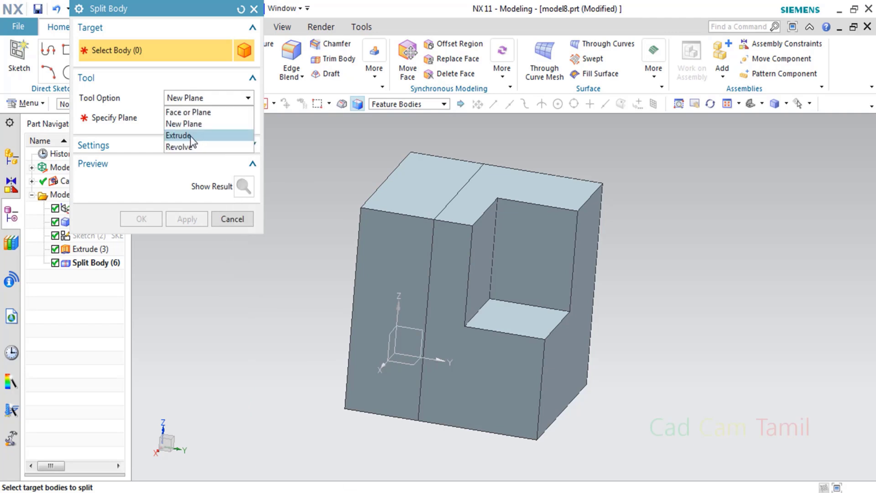
pyautogui.click(237, 220)
pyautogui.click(254, 9)
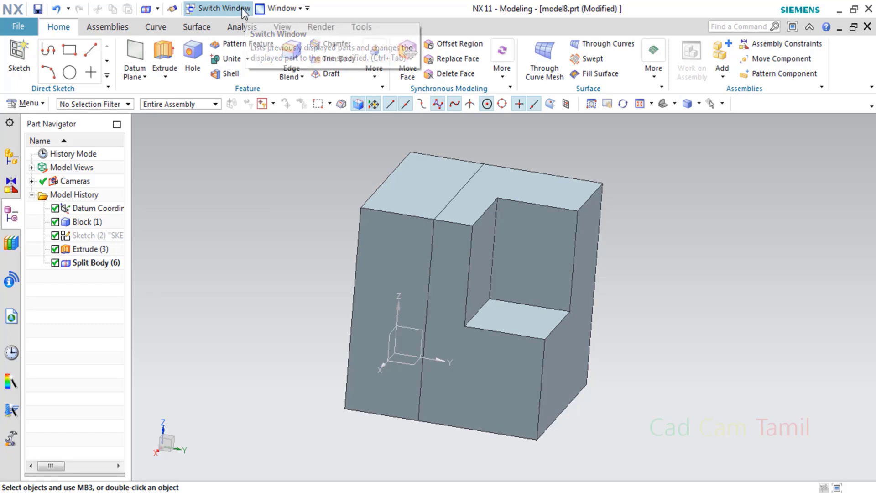
# Switch the displayed part to model6.prt
pyautogui.click(240, 9)
pyautogui.click(554, 263)
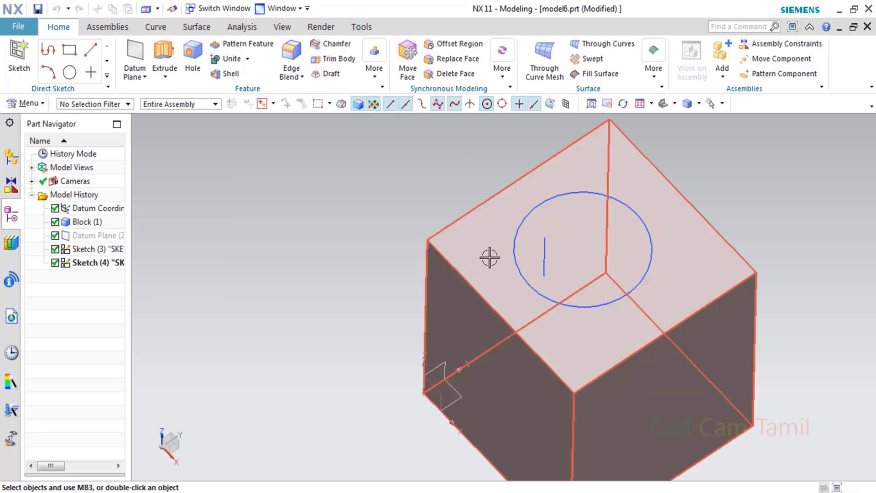
pyautogui.scroll(-3, 369, 231)
pyautogui.scroll(2, 283, 233)
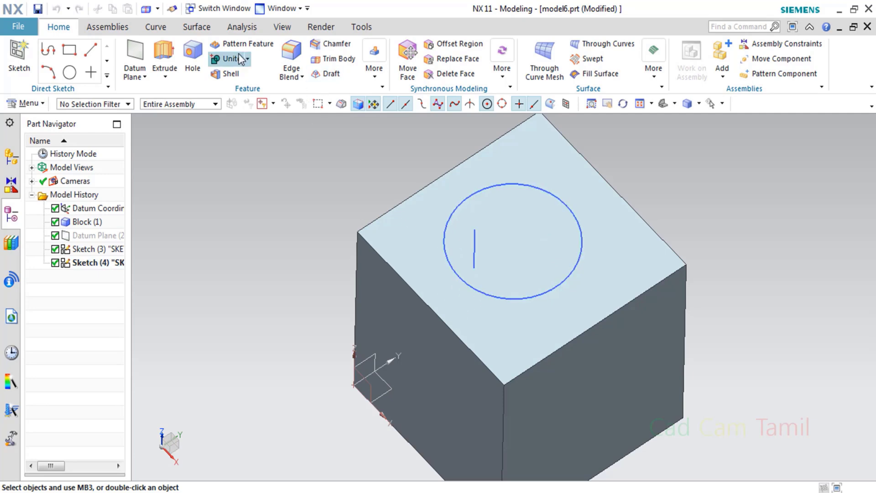
# Start a Split Body on the block and set its tool option to Extrude
pyautogui.click(373, 84)
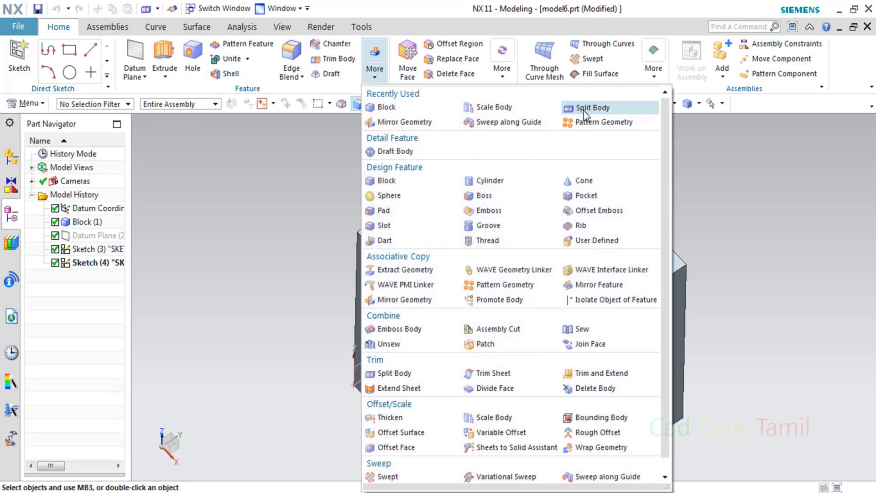
pyautogui.click(585, 109)
pyautogui.click(642, 261)
pyautogui.click(175, 98)
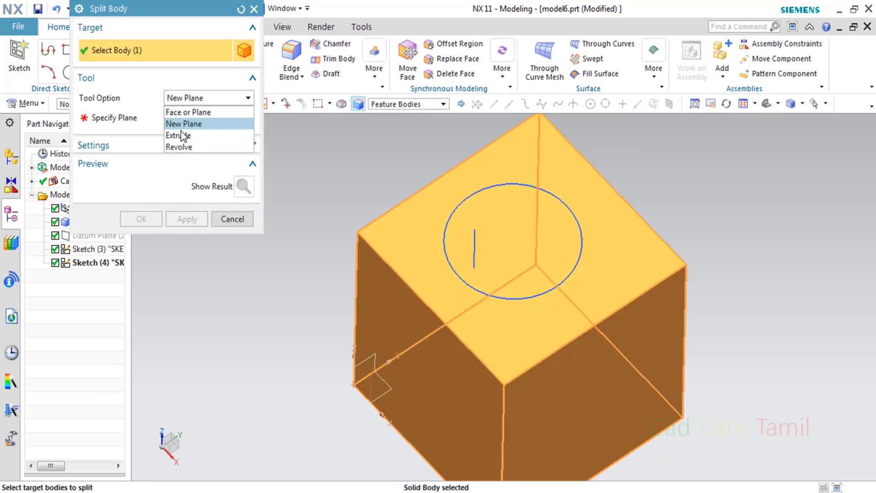
pyautogui.click(182, 133)
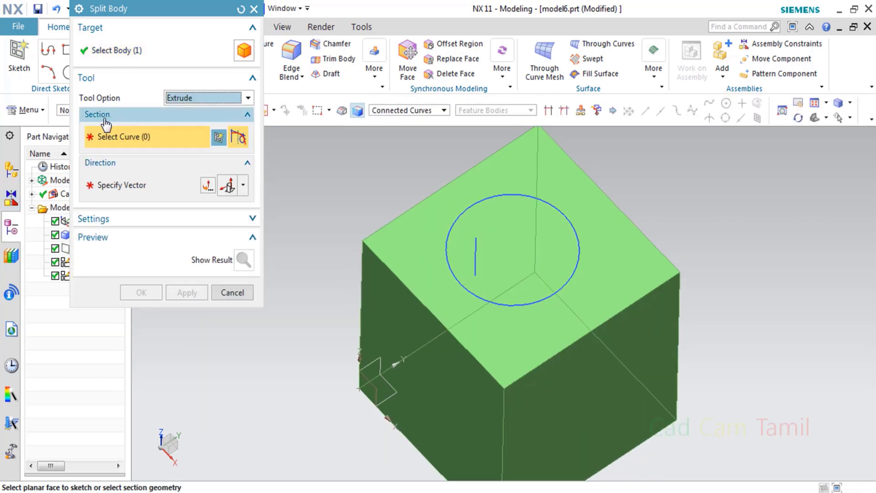
pyautogui.click(120, 118)
pyautogui.click(120, 118)
pyautogui.click(121, 117)
pyautogui.click(243, 153)
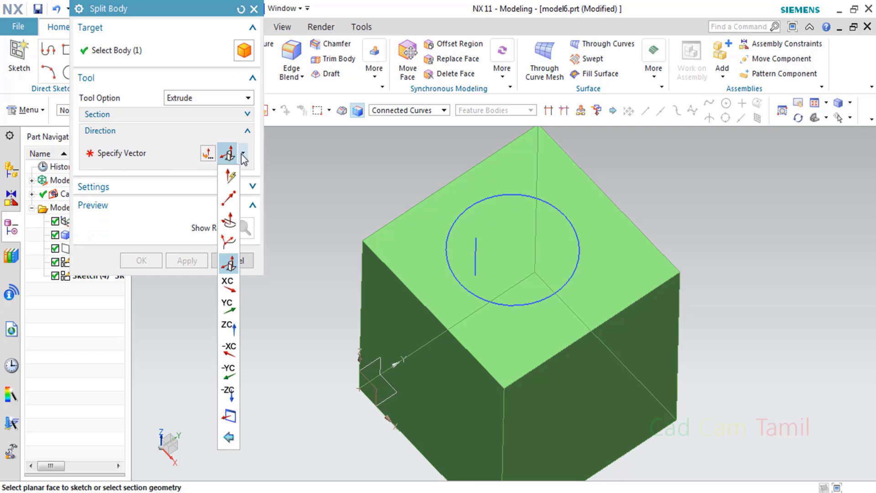
pyautogui.click(243, 153)
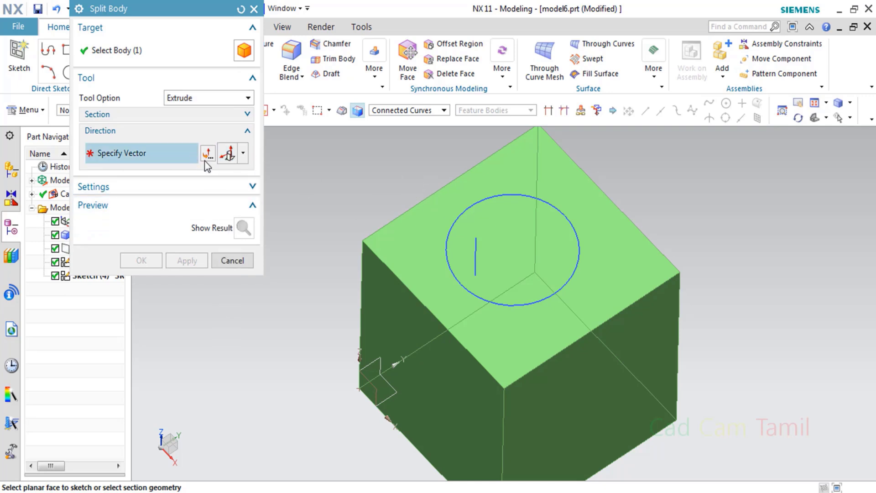
pyautogui.click(128, 131)
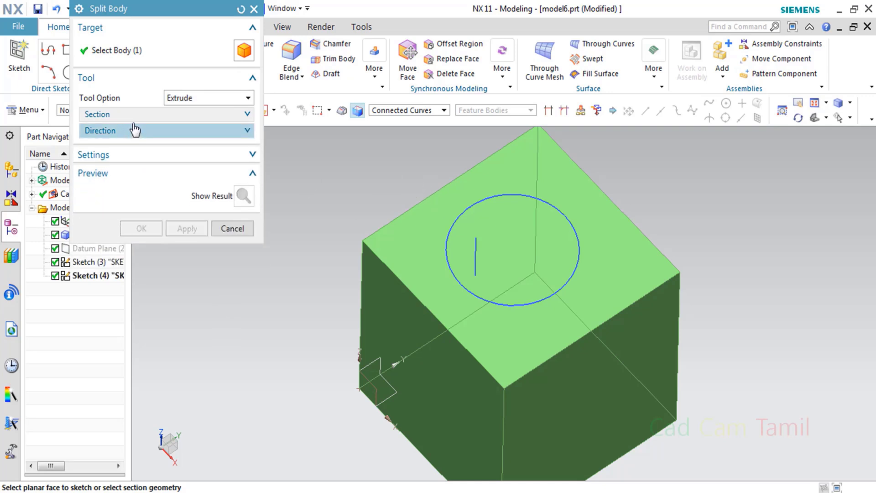
pyautogui.click(133, 131)
pyautogui.click(134, 116)
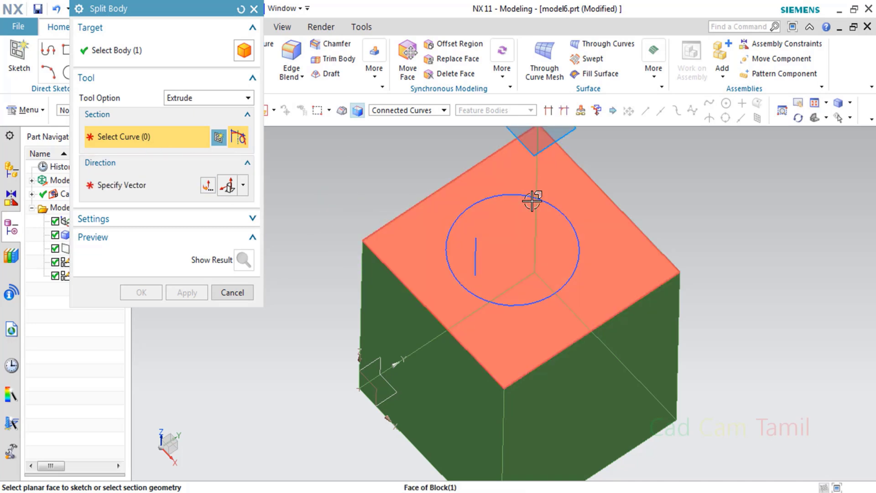
# Split the block with the extruded circle on its upper face and hide the circle's sketch
pyautogui.click(520, 195)
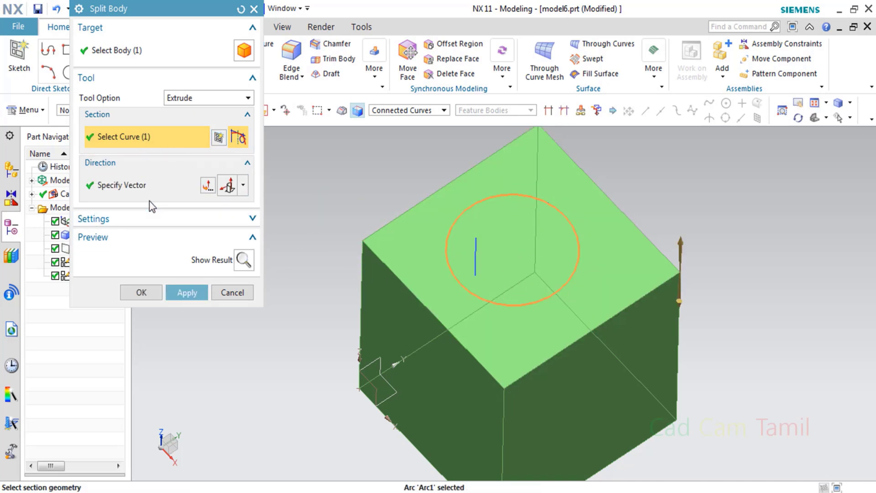
pyautogui.click(185, 291)
pyautogui.click(232, 292)
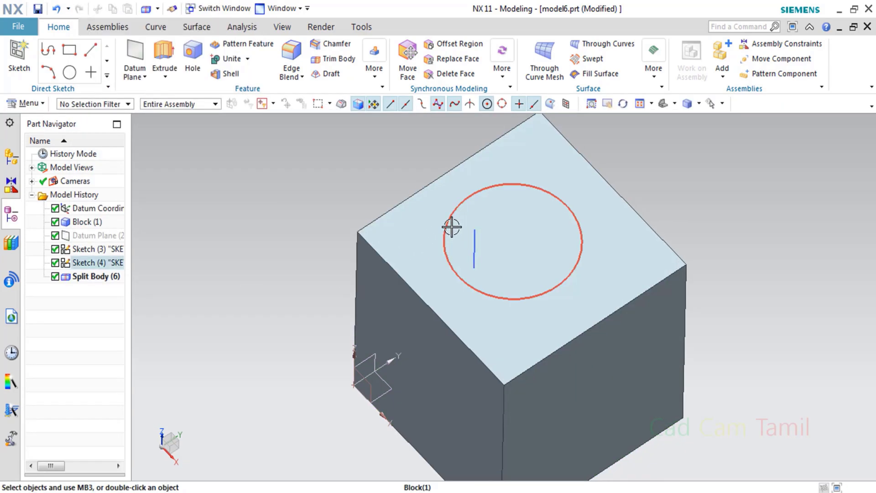
pyautogui.click(451, 227)
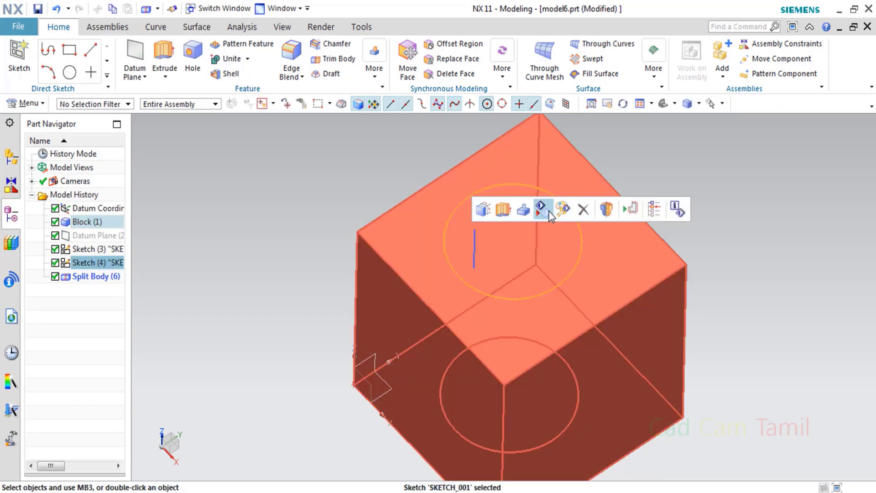
pyautogui.click(549, 212)
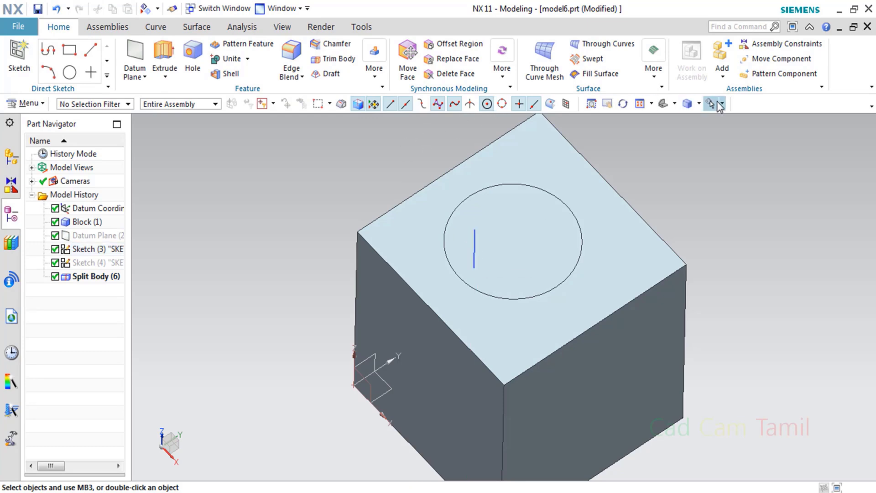
# Hide the cylindrical core of the split block with Immediate Hide and undo the hiding
pyautogui.click(721, 105)
pyautogui.click(726, 134)
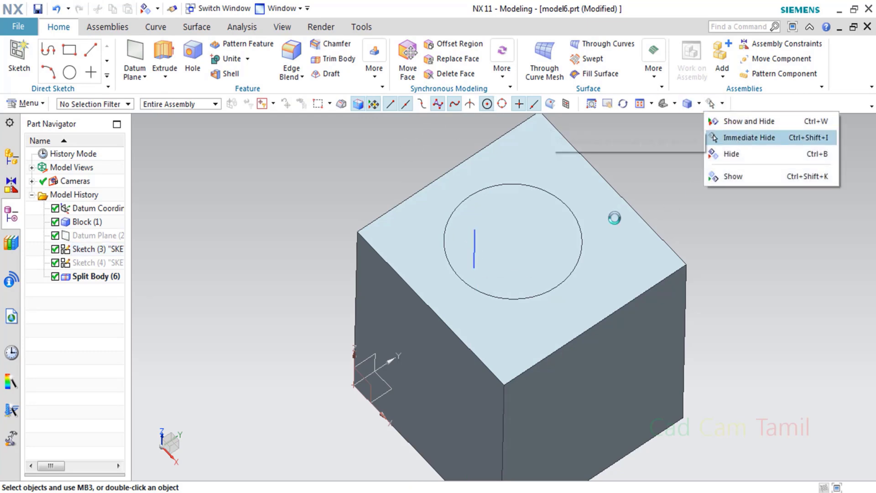
pyautogui.click(539, 242)
pyautogui.moveTo(730, 215)
pyautogui.mouseDown(button='middle')
pyautogui.moveTo(734, 237)
pyautogui.moveTo(733, 219)
pyautogui.moveTo(709, 251)
pyautogui.moveTo(718, 261)
pyautogui.moveTo(735, 223)
pyautogui.mouseUp(button='middle')
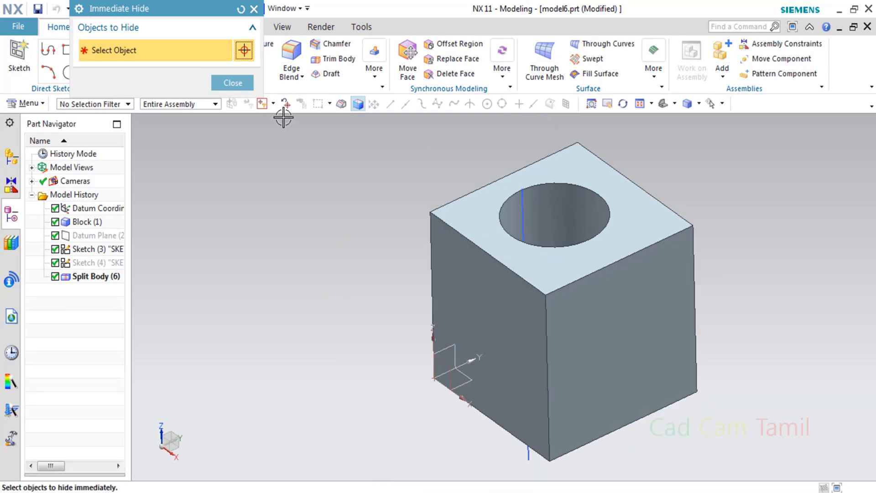
pyautogui.click(233, 83)
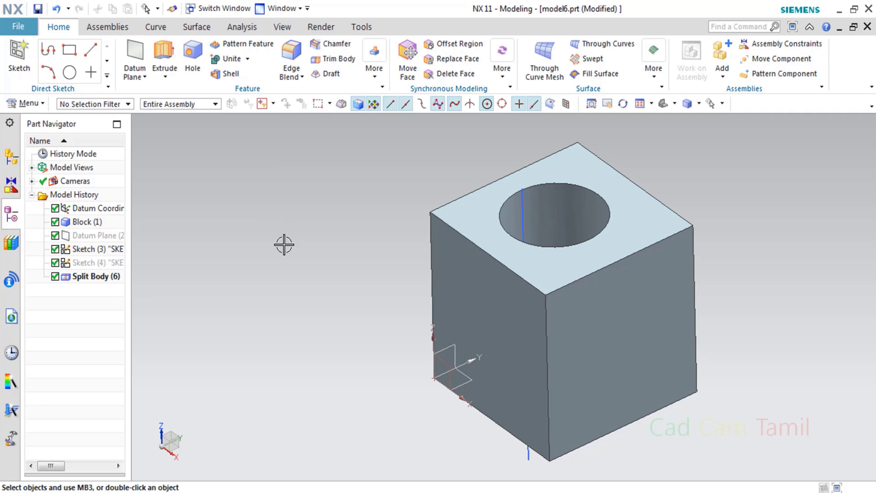
pyautogui.hotkey('ctrl', 'z')
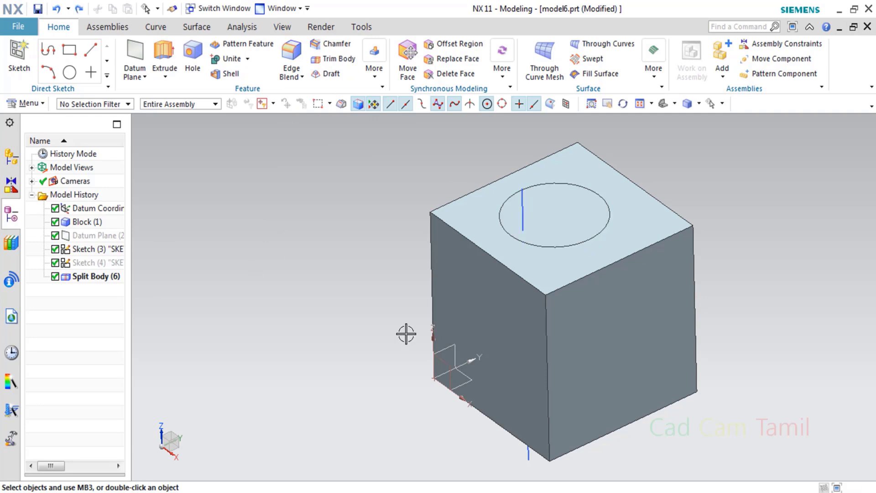
# Add a slanted line about 77 long across one corner of the block to the Split Body's circle sketch and finish the sketch
pyautogui.doubleClick(87, 276)
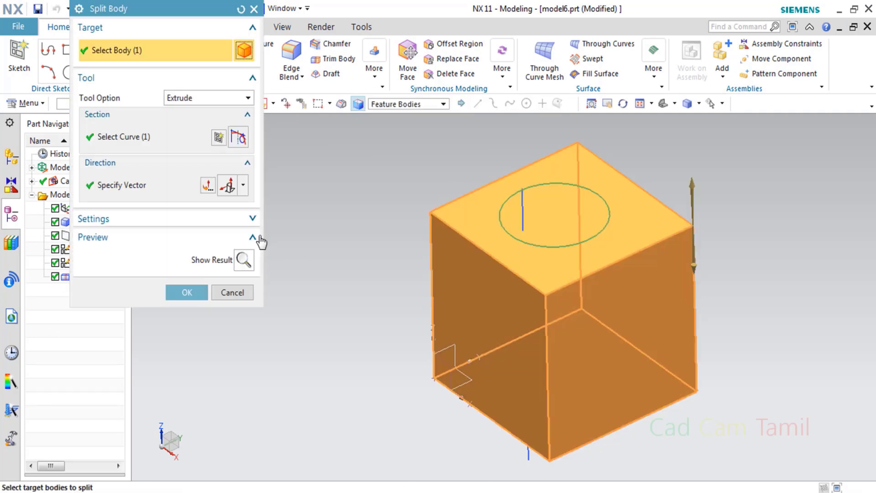
pyautogui.click(219, 138)
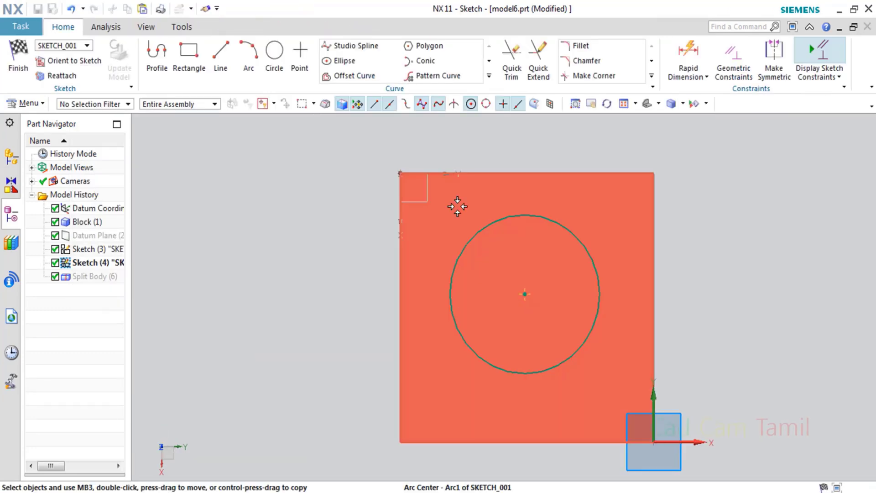
pyautogui.click(221, 59)
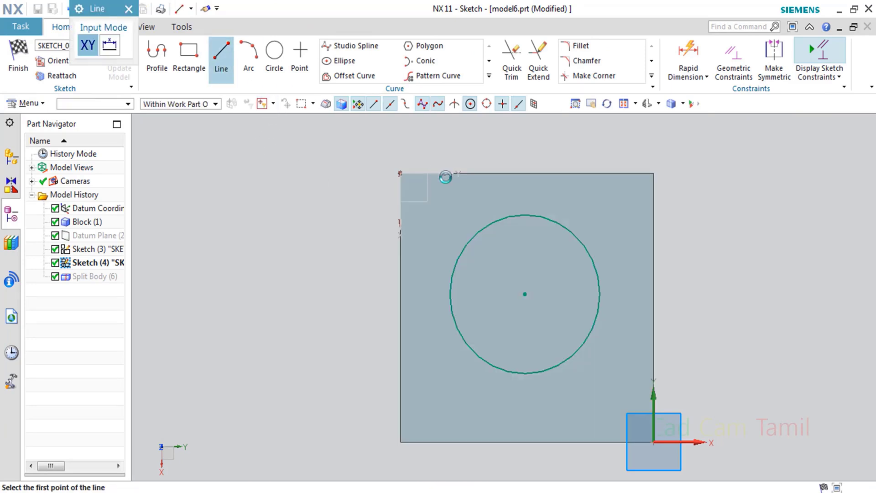
pyautogui.click(497, 158)
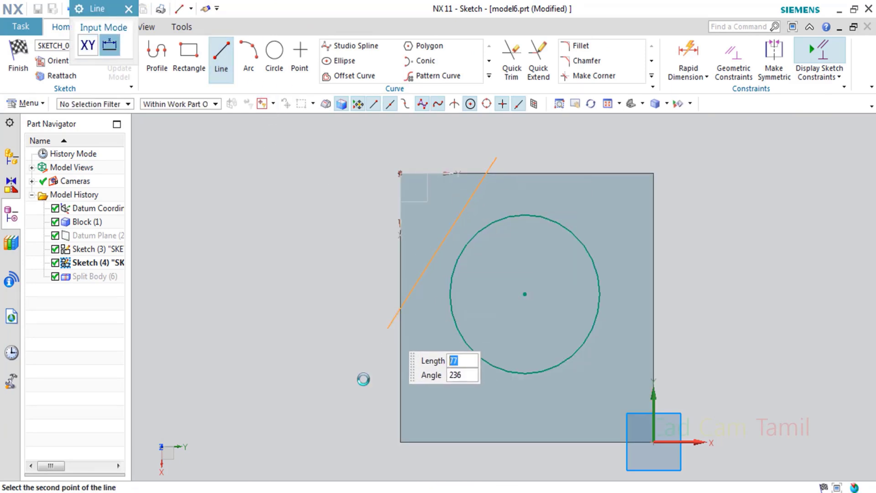
pyautogui.click(388, 329)
pyautogui.click(131, 11)
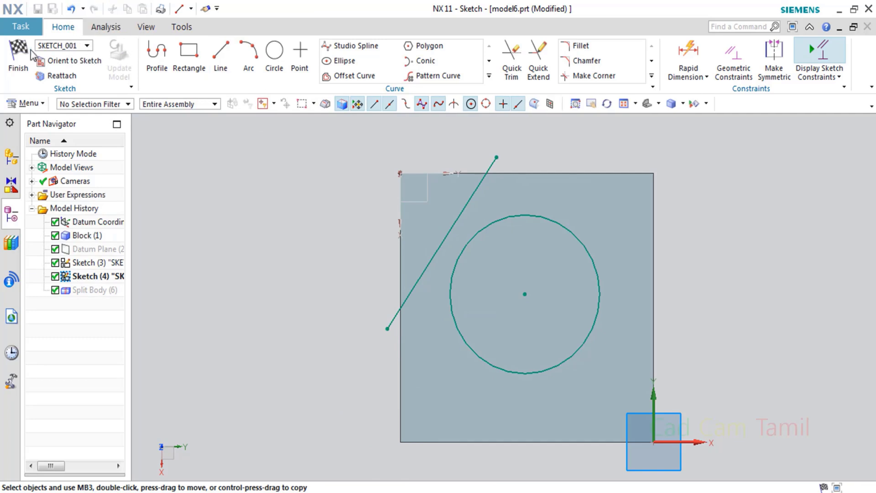
pyautogui.click(18, 54)
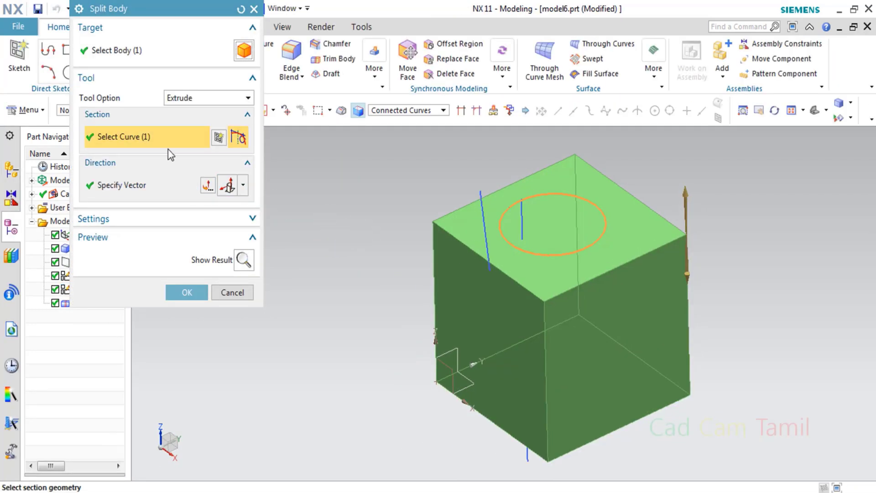
# Add the slanted line to the Split Body's section, apply the split and hide the cut-off corner piece with Immediate Hide
pyautogui.click(489, 263)
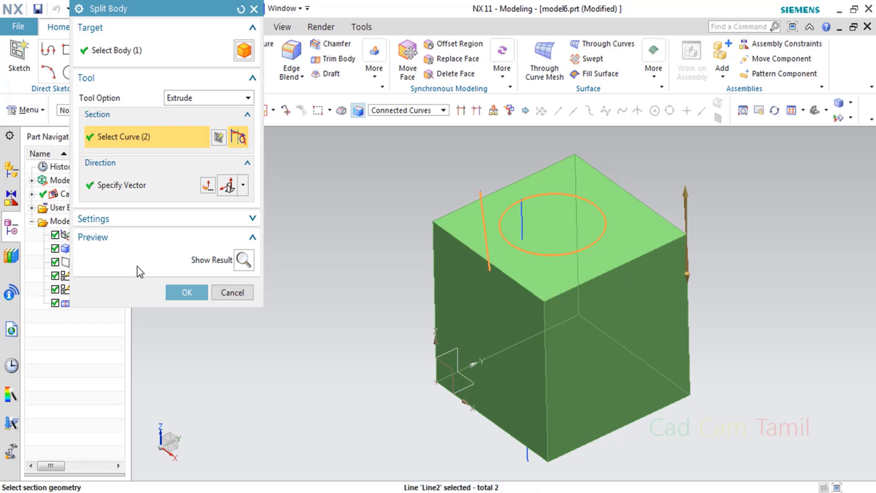
pyautogui.click(187, 292)
pyautogui.moveTo(440, 309); pyautogui.dragTo(493, 299, button='middle')
pyautogui.moveTo(539, 284); pyautogui.dragTo(716, 219, button='middle')
pyautogui.hotkey('ctrl', 'shift', 'i')
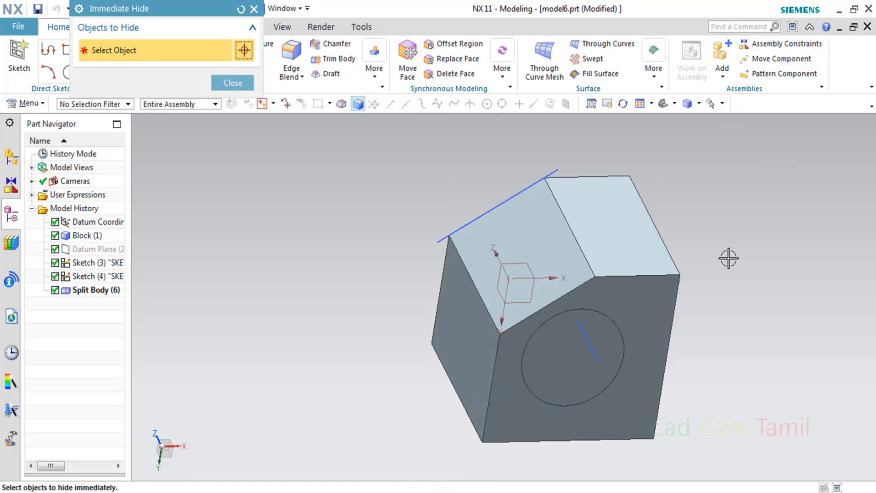
pyautogui.press('Escape')
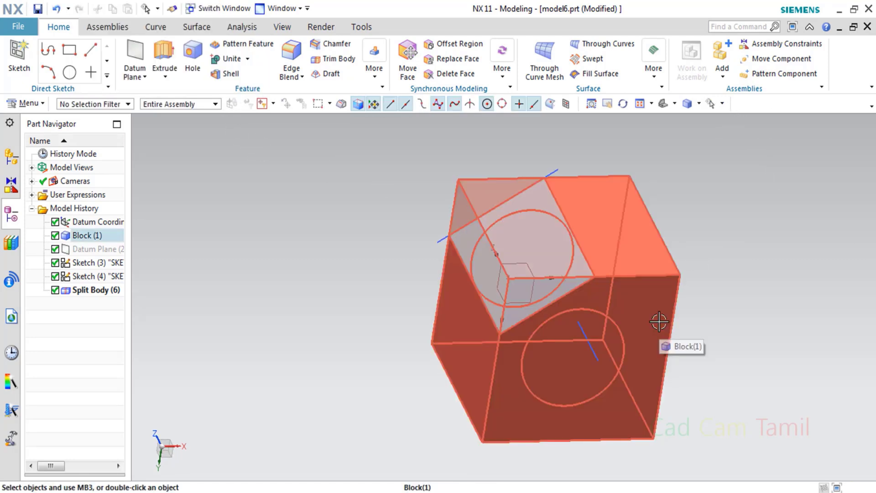
# Undo the corner hiding and the section edit, and delete the Split Body feature
pyautogui.press('z')
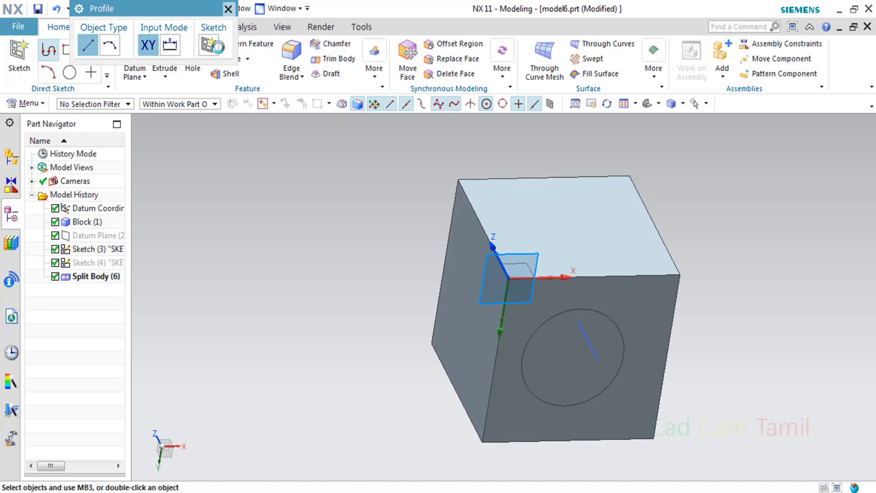
pyautogui.press('Escape')
pyautogui.rightClick(97, 280)
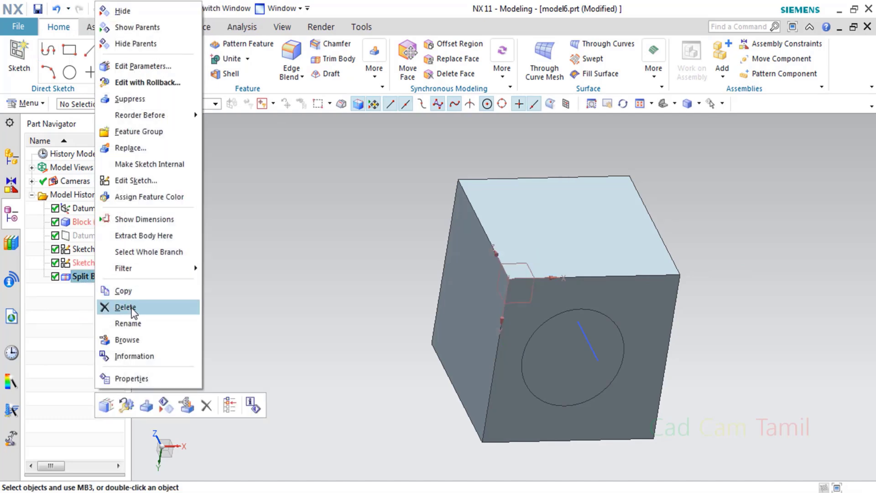
pyautogui.click(129, 308)
# Show the hidden datum plane through the block and create a sketch on it
pyautogui.moveTo(295, 299); pyautogui.dragTo(277, 349, button='middle')
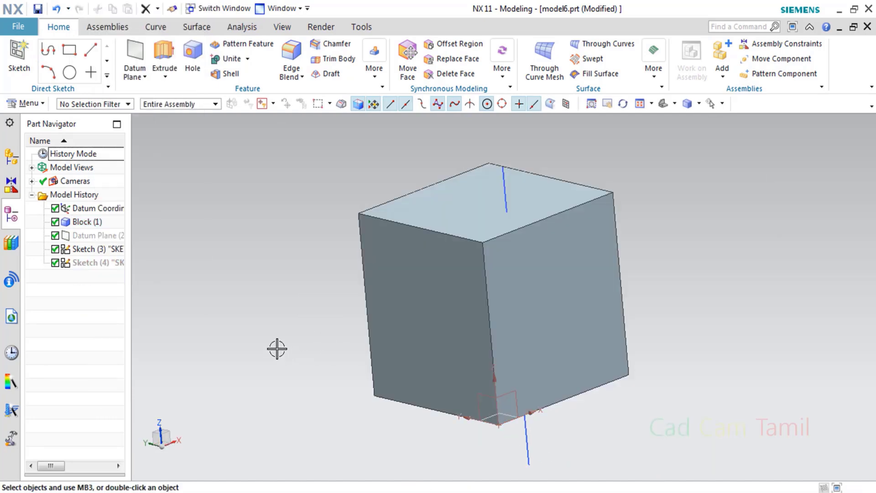
pyautogui.moveTo(568, 316); pyautogui.dragTo(501, 175, button='middle')
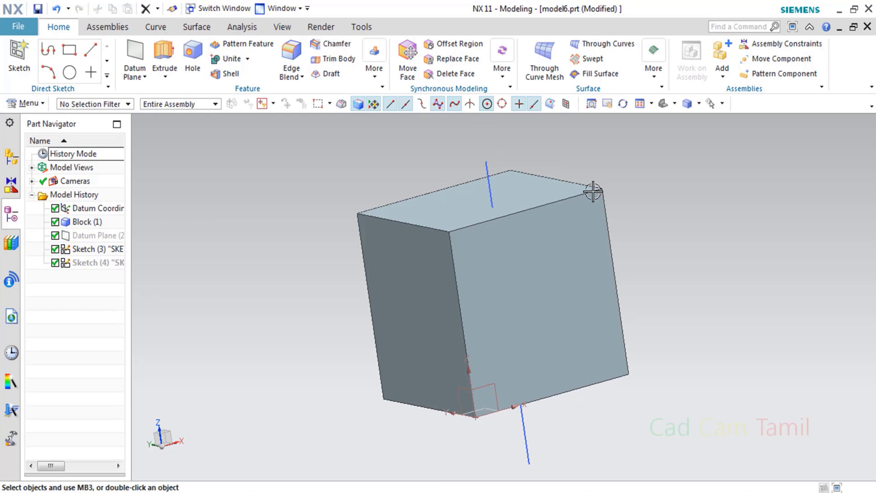
pyautogui.rightClick(103, 235)
pyautogui.click(166, 67)
pyautogui.moveTo(434, 224); pyautogui.dragTo(463, 233, button='middle')
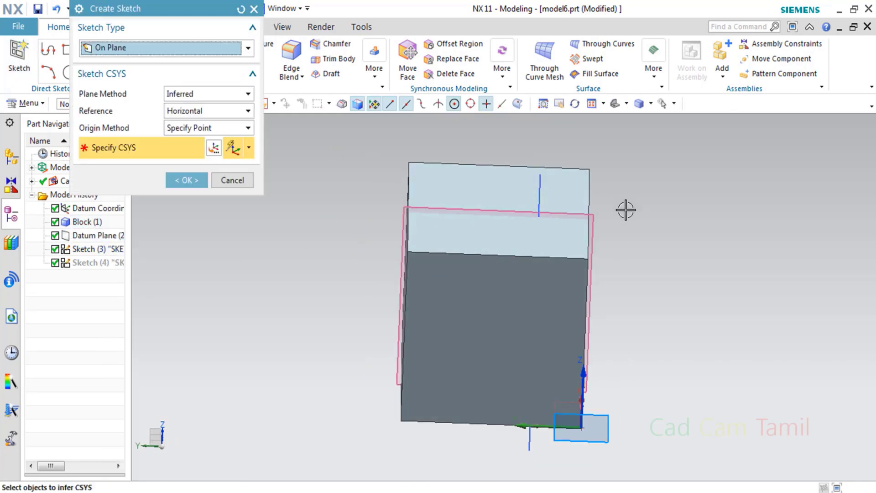
pyautogui.scroll(5, 626, 209)
pyautogui.click(198, 201)
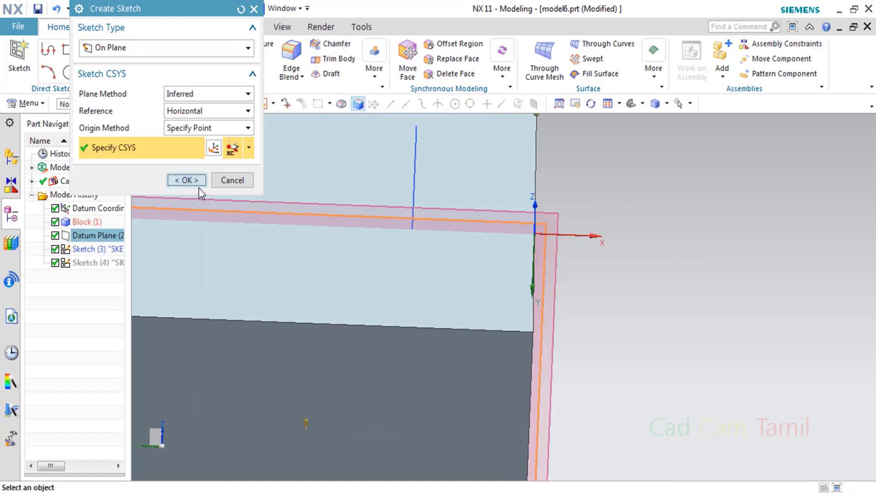
pyautogui.click(195, 184)
# Sketch a vertical line about 75 long on the datum plane, from outside the block to partway inside it, and finish the sketch
pyautogui.click(418, 151)
pyautogui.click(419, 260)
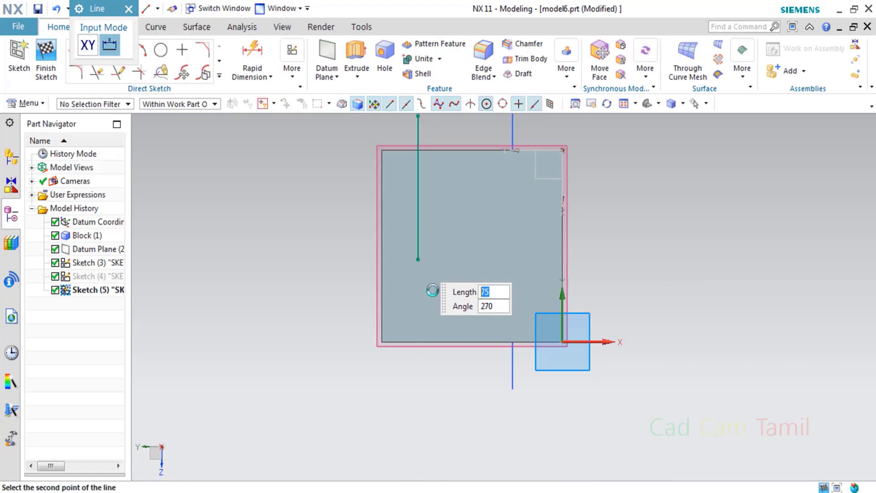
pyautogui.click(130, 8)
pyautogui.click(45, 57)
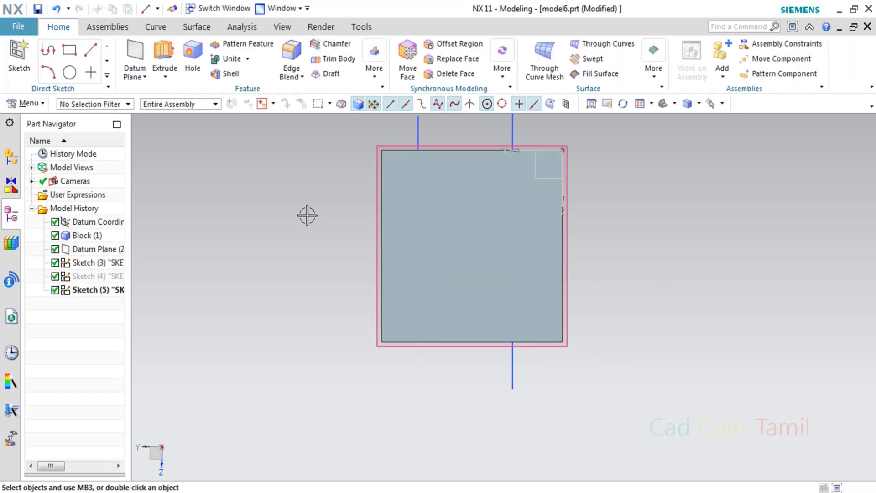
# Start a Split Body with the tool option Revolve and select the block as the target
pyautogui.moveTo(307, 215)
pyautogui.mouseDown(button='middle')
pyautogui.moveTo(303, 111)
pyautogui.moveTo(438, 237)
pyautogui.mouseUp(button='middle')
pyautogui.click(374, 63)
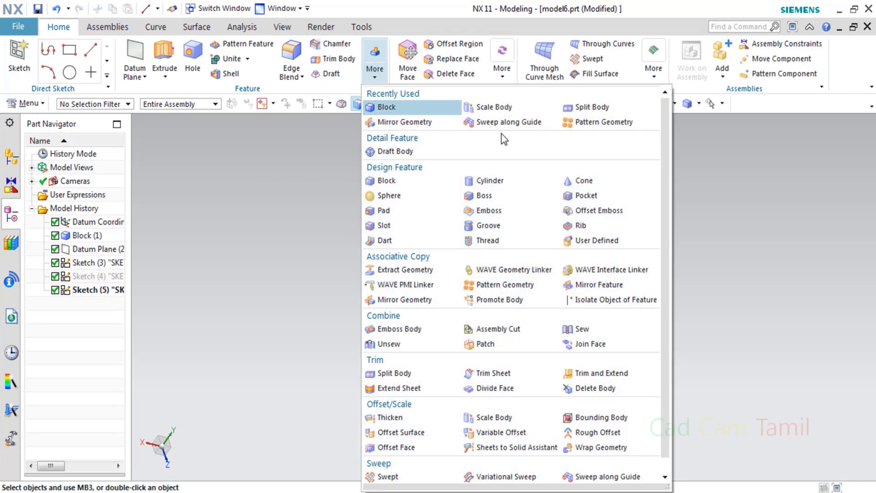
pyautogui.click(576, 109)
pyautogui.click(205, 98)
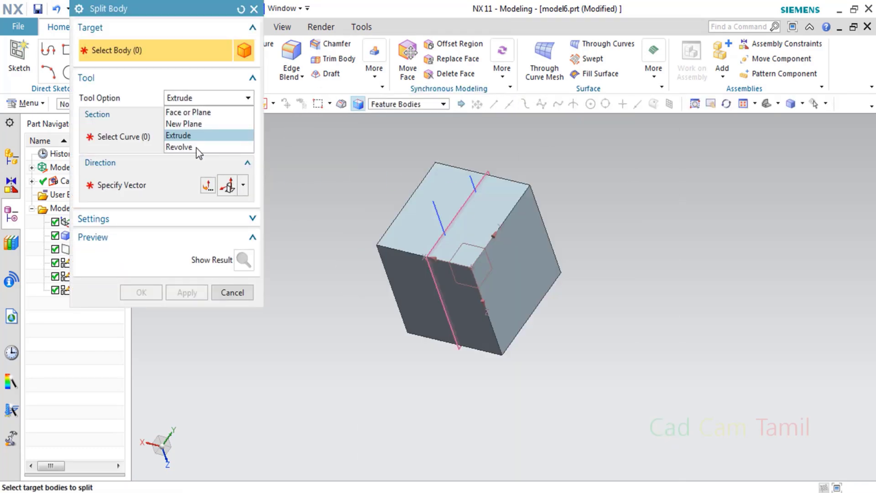
pyautogui.click(196, 148)
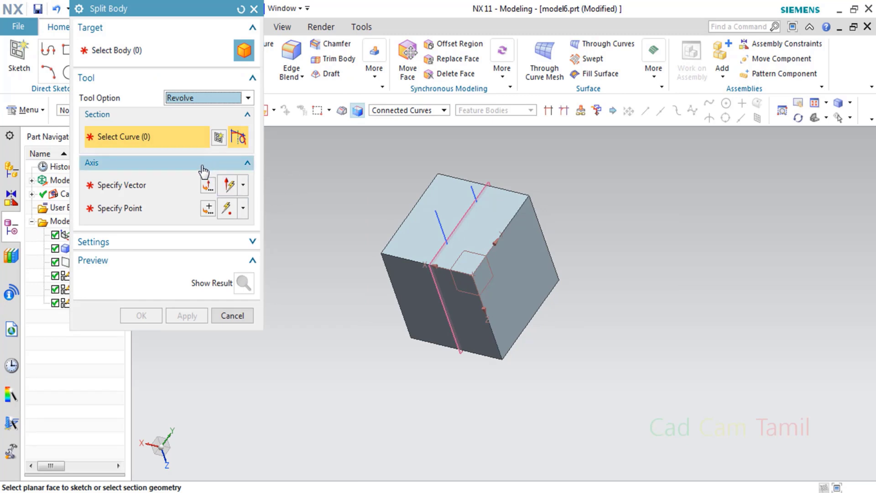
pyautogui.click(161, 54)
pyautogui.click(520, 278)
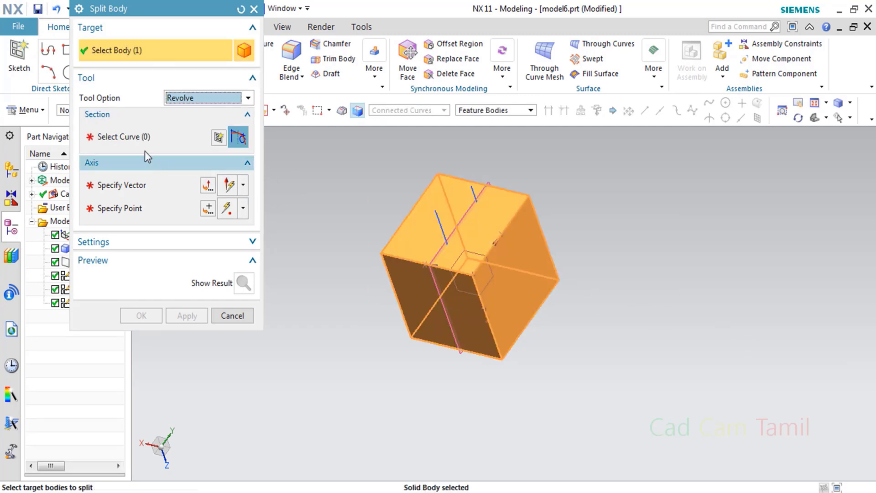
# Try to split the block by revolving the 75-long line about a Z-direction axis through a block corner, and cancel the command
pyautogui.click(130, 138)
pyautogui.click(475, 194)
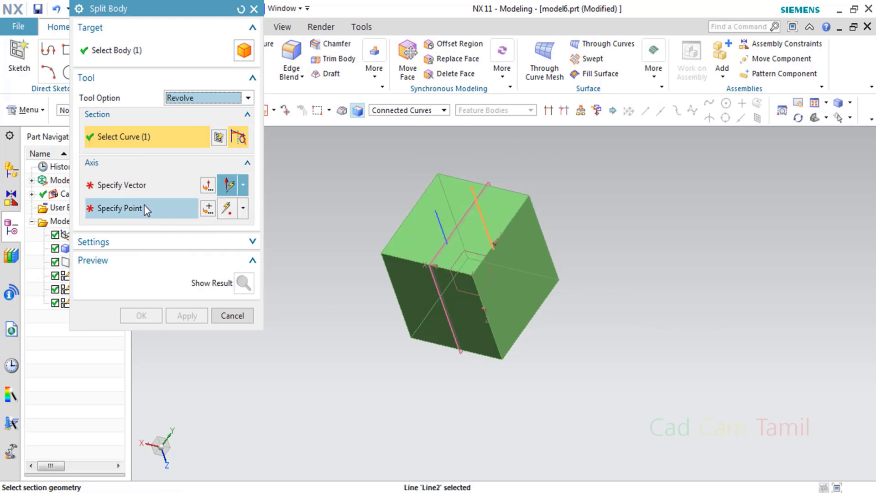
pyautogui.click(142, 190)
pyautogui.click(478, 289)
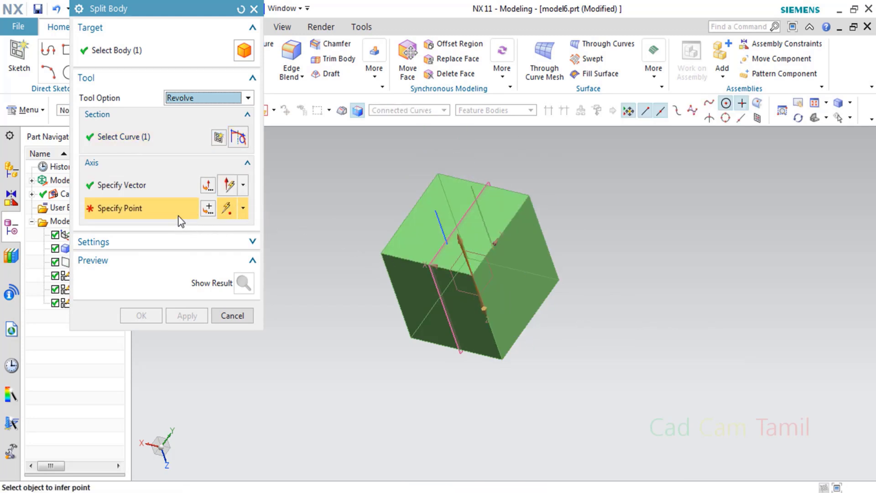
pyautogui.click(530, 196)
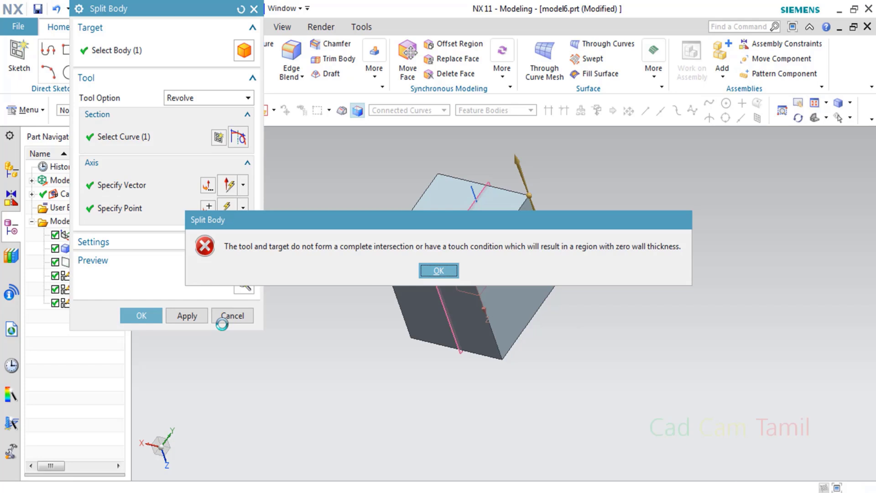
pyautogui.click(439, 271)
pyautogui.click(232, 316)
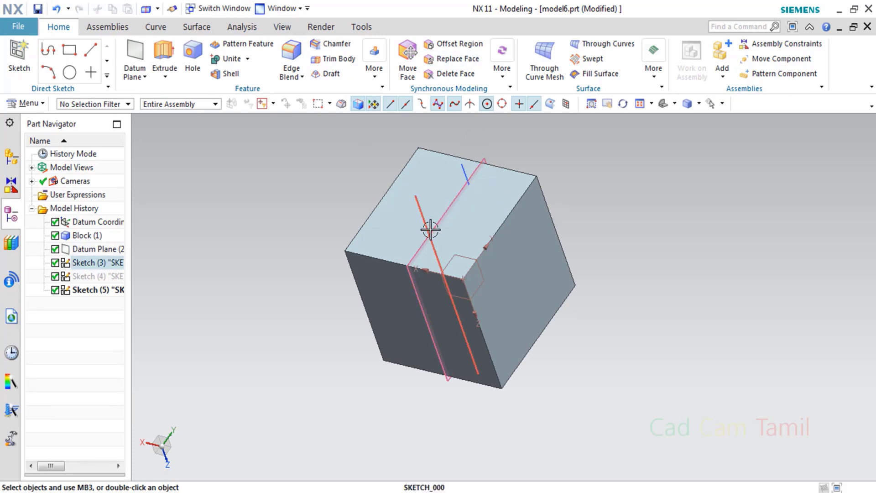
# Restart Split Body with the tool option Revolve and select the block as the target body
pyautogui.moveTo(430, 229)
pyautogui.mouseDown(button='middle')
pyautogui.moveTo(406, 149)
pyautogui.moveTo(407, 215)
pyautogui.moveTo(385, 216)
pyautogui.moveTo(466, 239)
pyautogui.moveTo(397, 213)
pyautogui.mouseUp(button='middle')
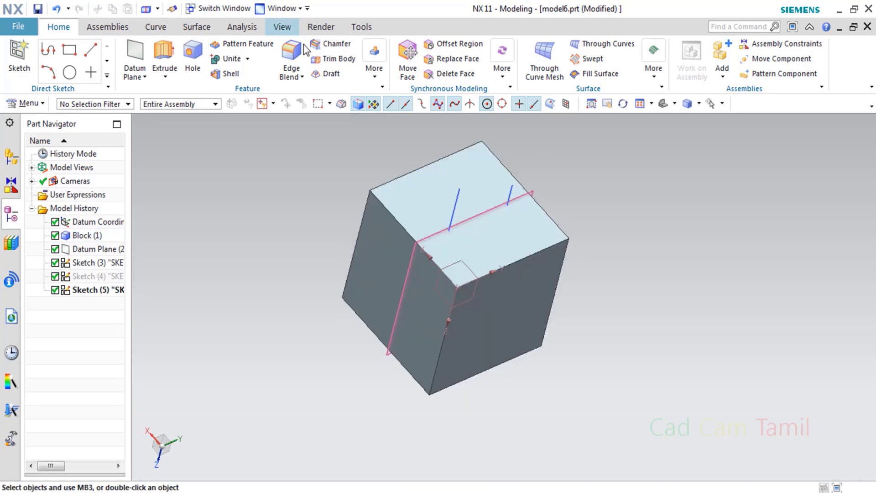
pyautogui.click(374, 82)
pyautogui.click(576, 108)
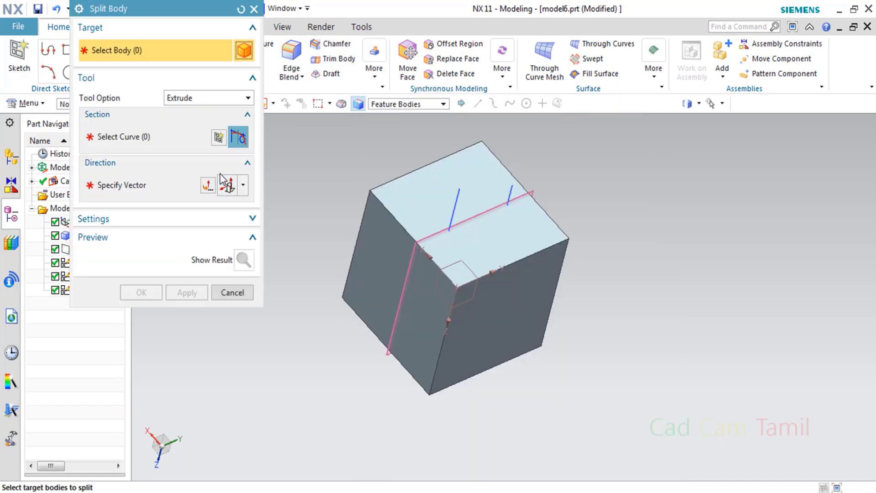
pyautogui.click(187, 101)
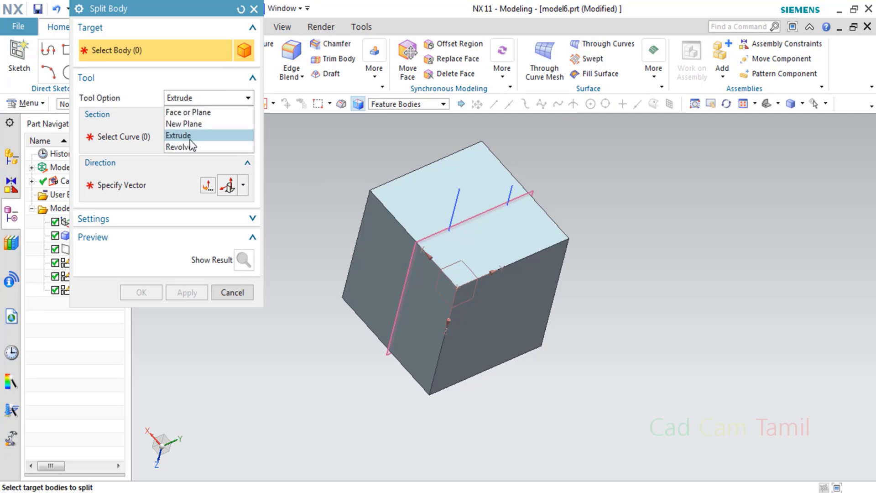
pyautogui.click(191, 147)
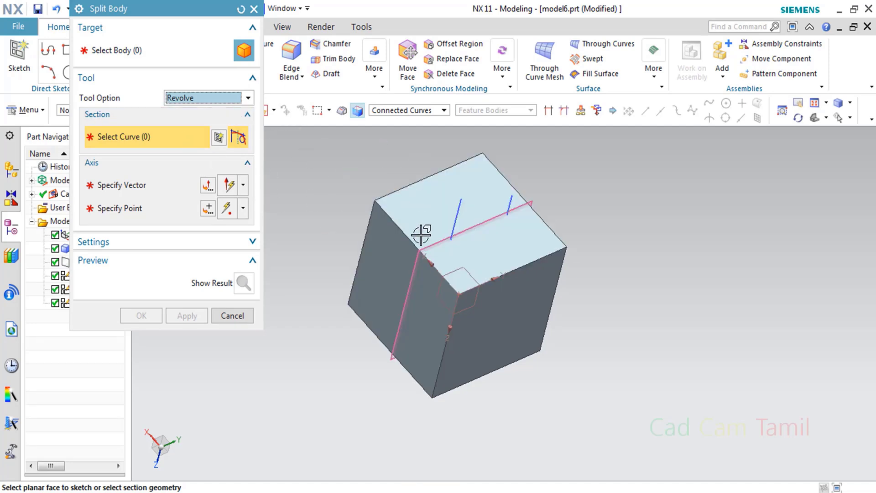
pyautogui.moveTo(415, 237); pyautogui.dragTo(400, 202, button='middle')
pyautogui.scroll(3, 397, 210)
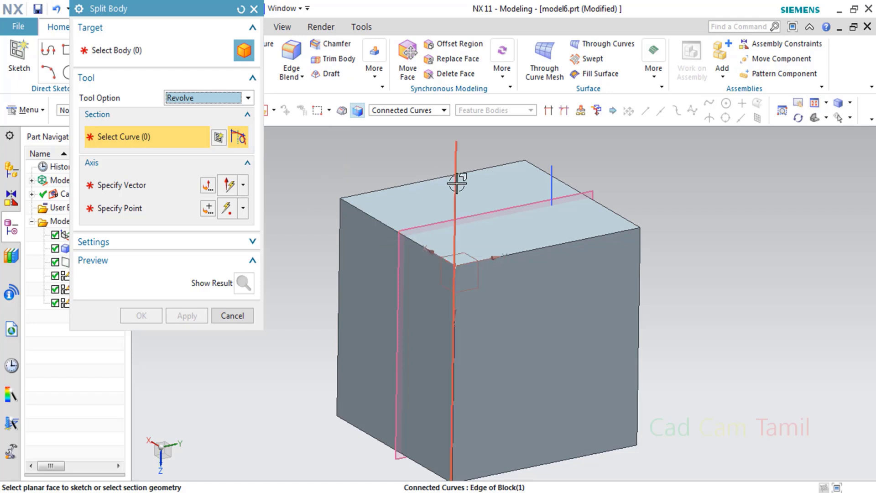
pyautogui.click(145, 56)
pyautogui.click(402, 255)
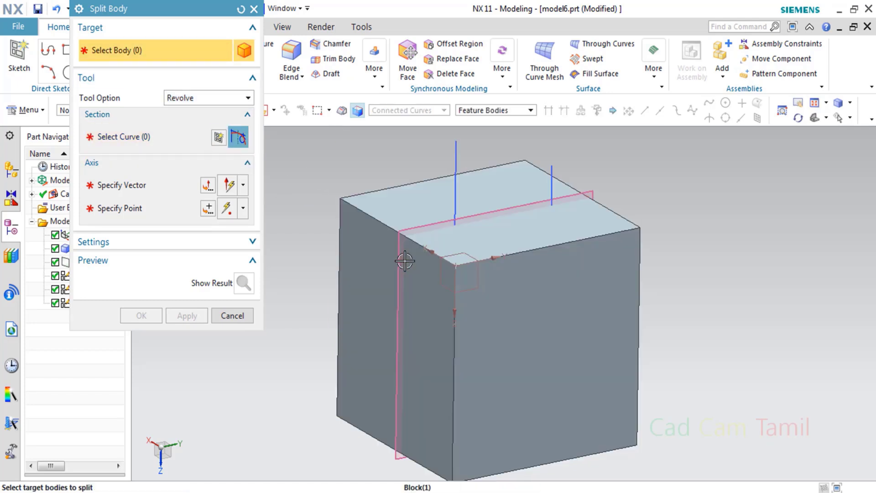
# Split the block by revolving the sketch line that passes fully through it about a Z-direction axis at the block's nearest corner, and close Split Body
pyautogui.click(160, 142)
pyautogui.click(454, 163)
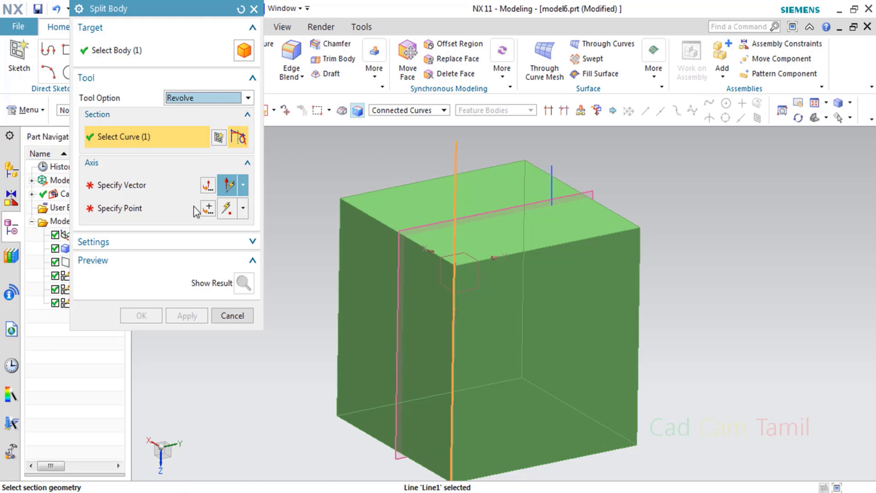
pyautogui.click(144, 187)
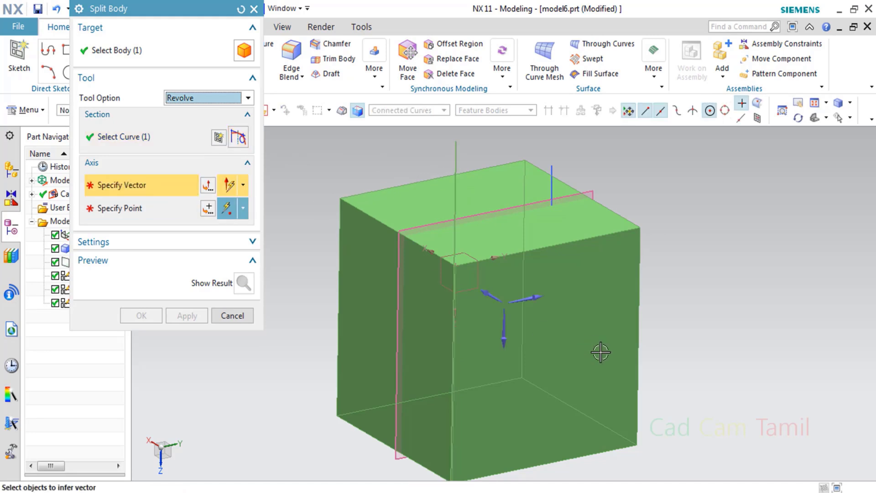
pyautogui.click(505, 345)
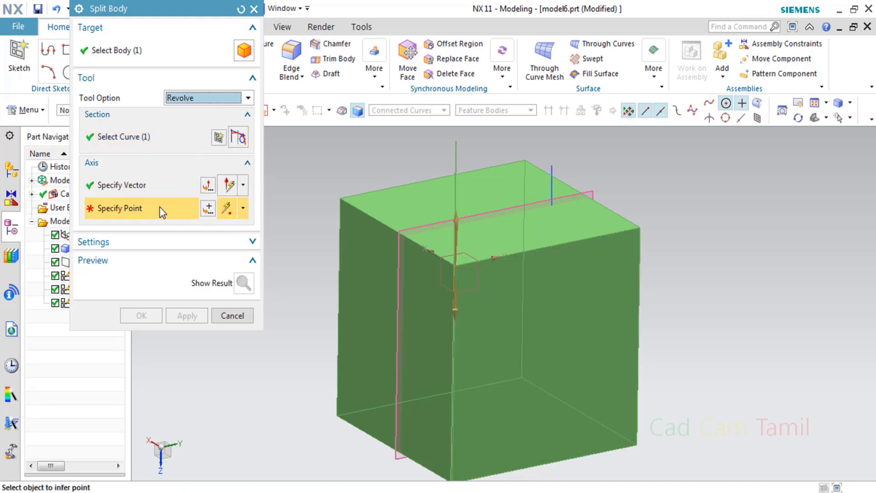
pyautogui.click(341, 200)
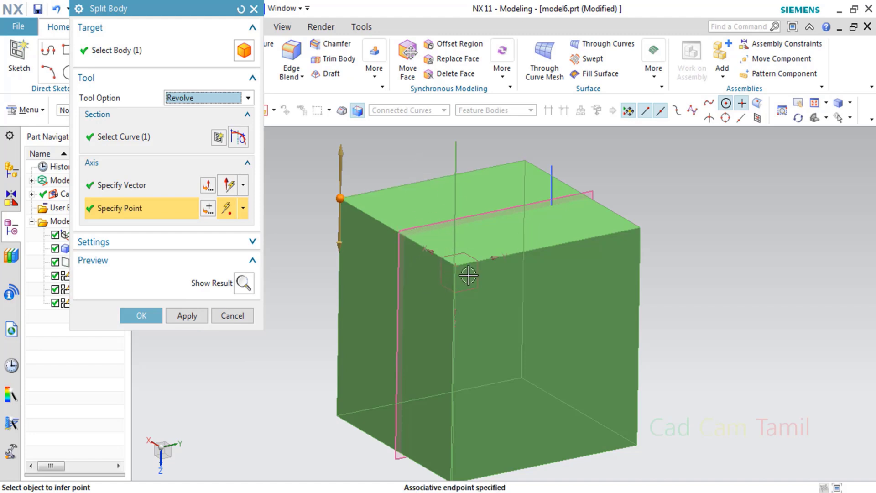
pyautogui.click(193, 319)
pyautogui.click(233, 317)
pyautogui.moveTo(342, 352); pyautogui.dragTo(388, 351, button='middle')
# Change the display colour of the split-off curved corner body to magenta
pyautogui.click(282, 26)
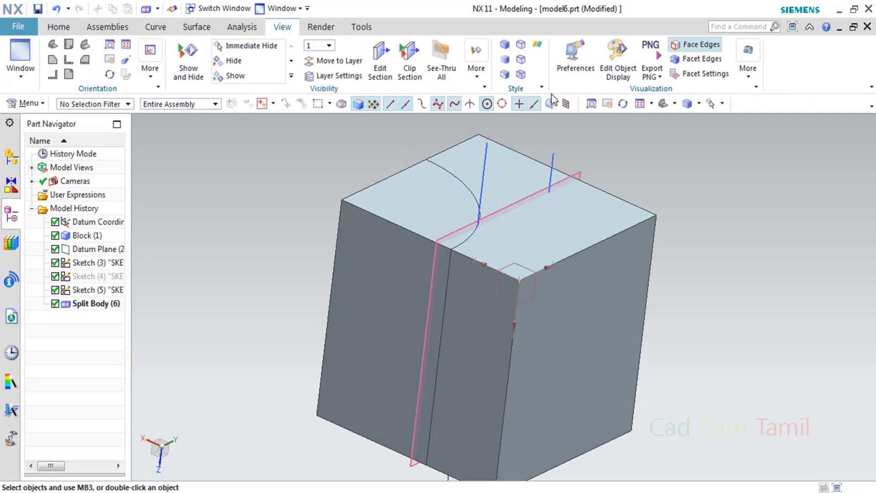
pyautogui.click(619, 68)
pyautogui.click(347, 301)
pyautogui.click(187, 230)
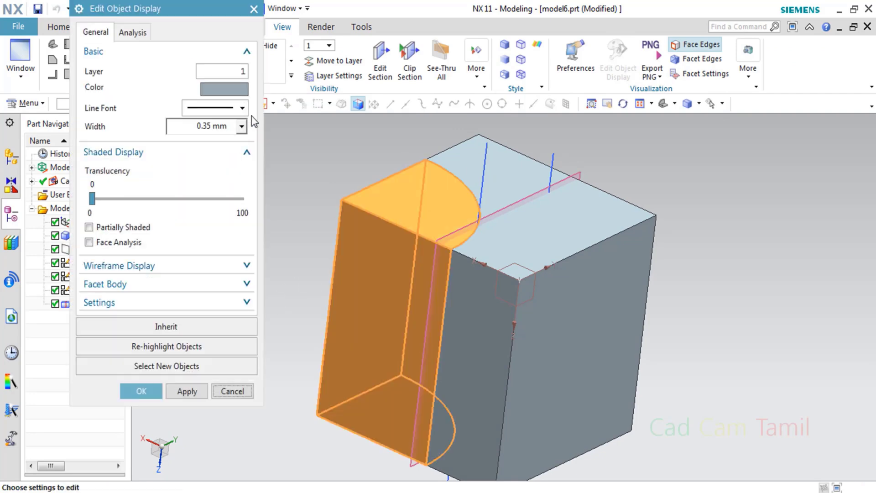
pyautogui.click(225, 89)
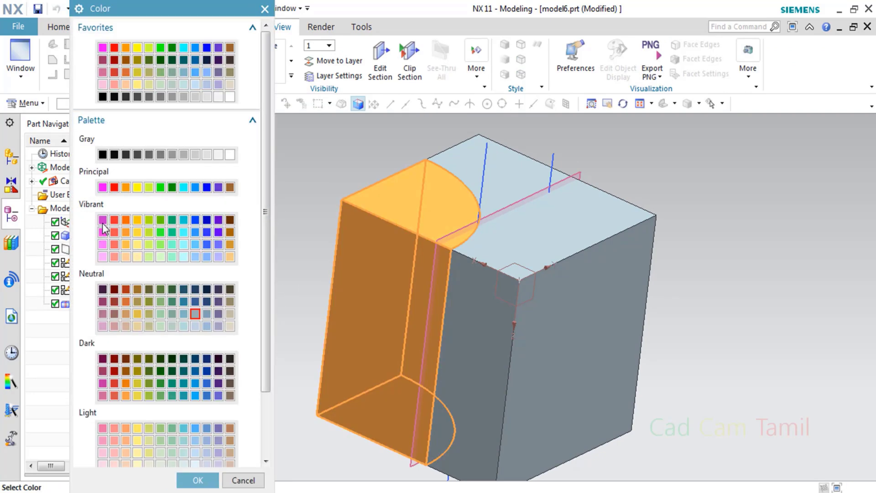
pyautogui.click(239, 479)
pyautogui.click(151, 391)
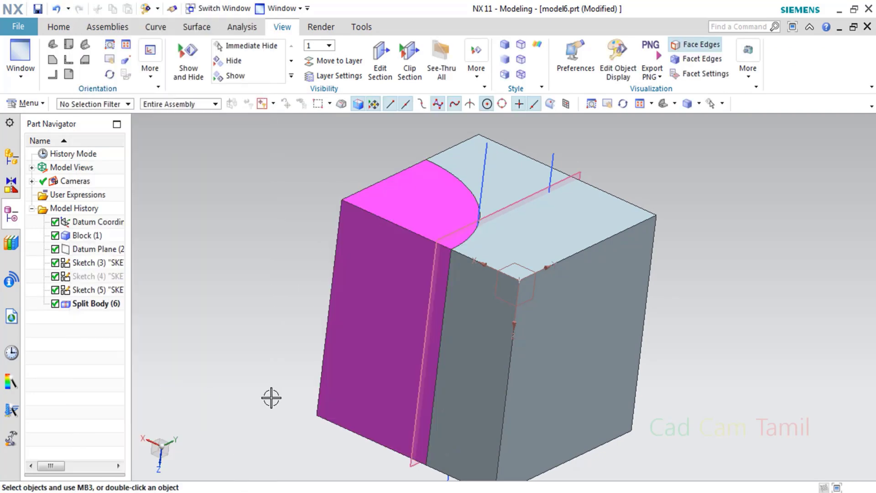
pyautogui.moveTo(270, 397); pyautogui.dragTo(252, 385, button='middle')
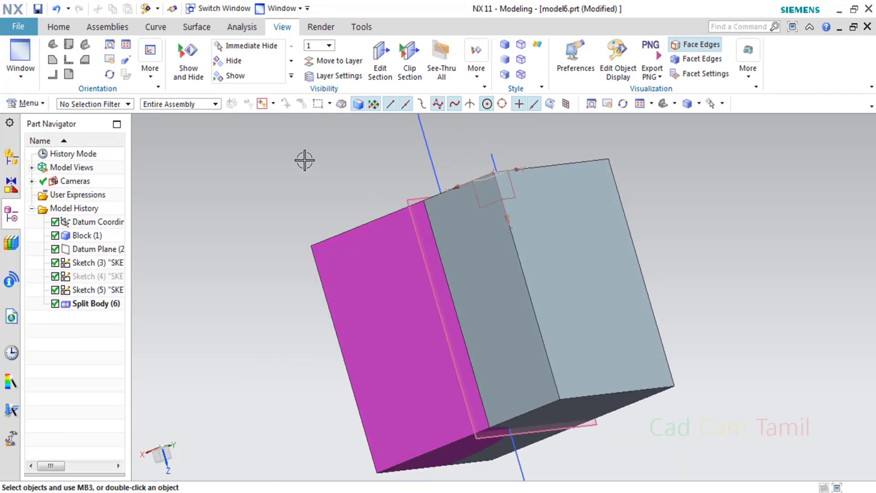
# Reopen Split Body to review its tool options and the Face or Plane settings, and close it without splitting anything
pyautogui.click(58, 28)
pyautogui.click(375, 61)
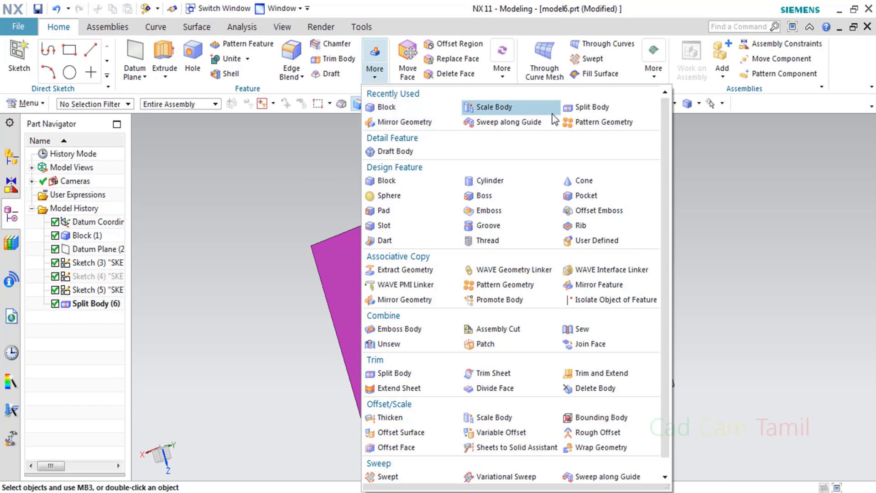
pyautogui.click(573, 112)
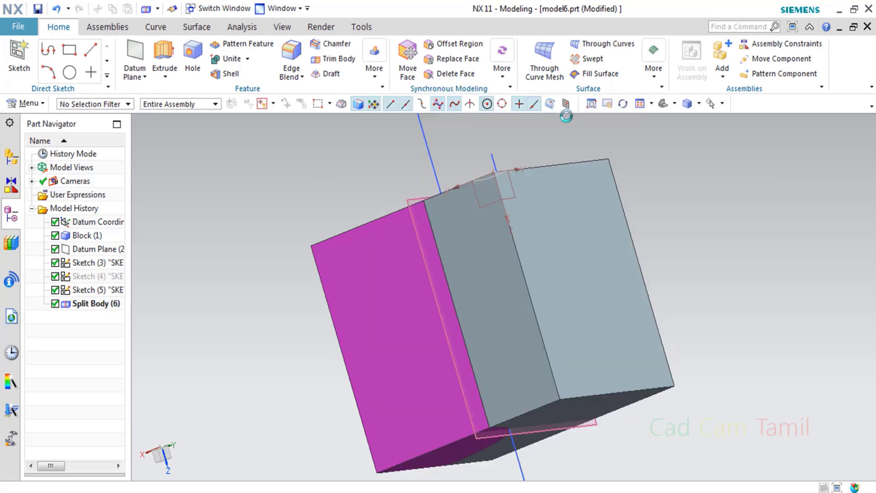
pyautogui.moveTo(319, 274); pyautogui.dragTo(333, 303, button='middle')
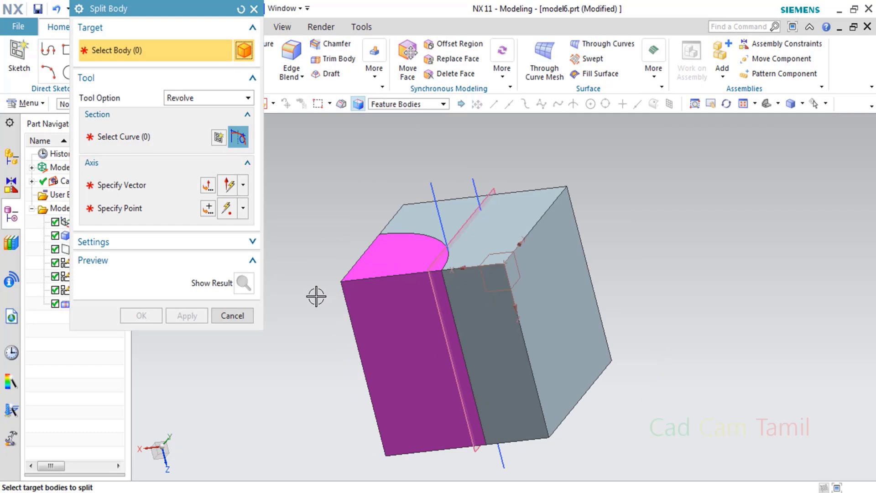
pyautogui.scroll(2, 322, 326)
pyautogui.moveTo(324, 335); pyautogui.dragTo(327, 337, button='middle')
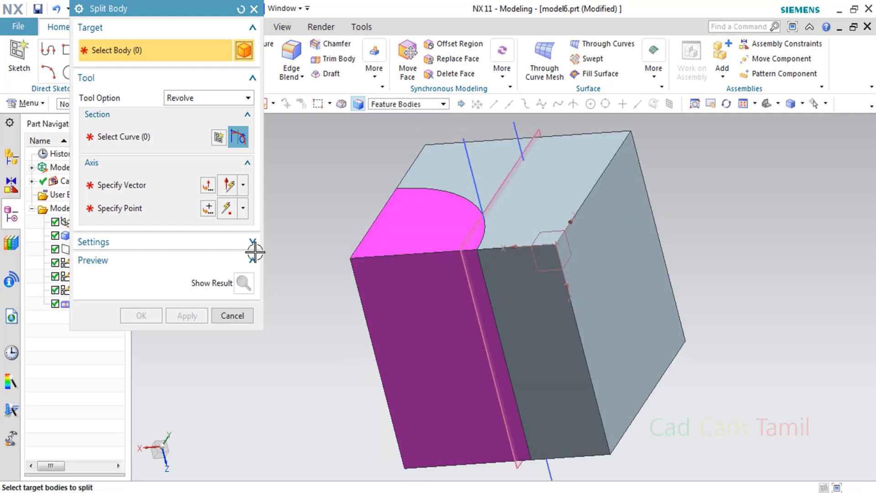
pyautogui.click(197, 101)
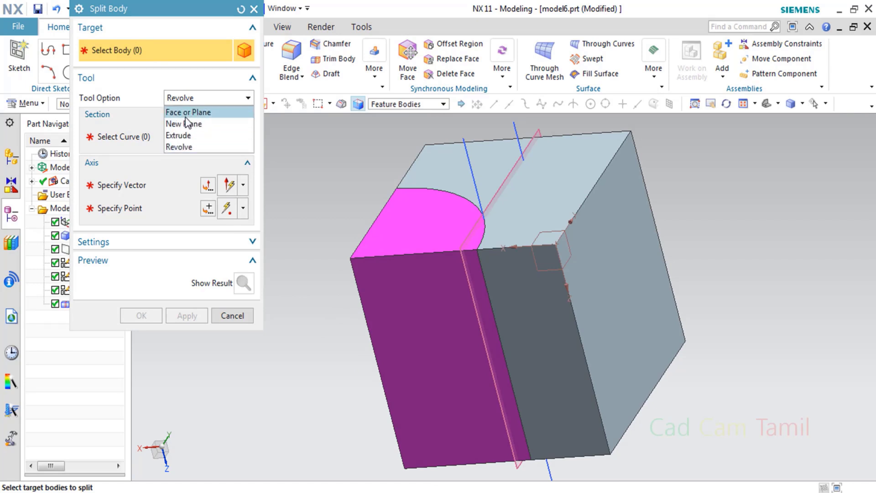
pyautogui.click(200, 111)
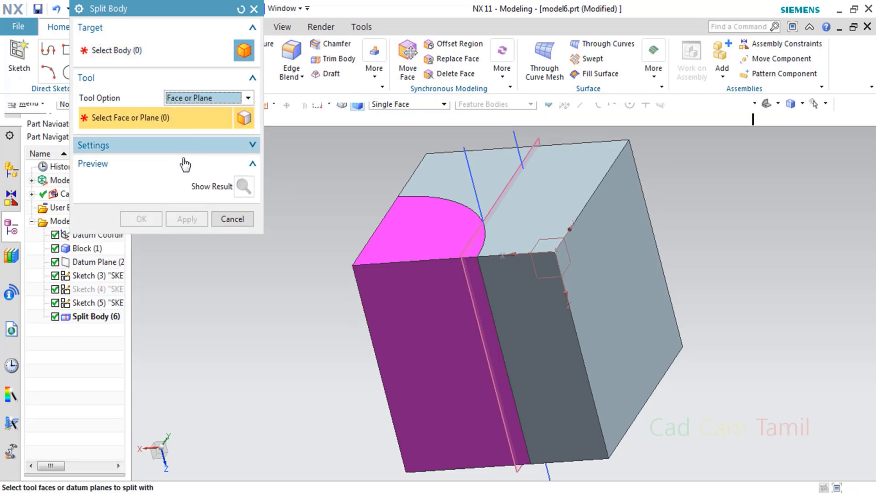
pyautogui.click(151, 146)
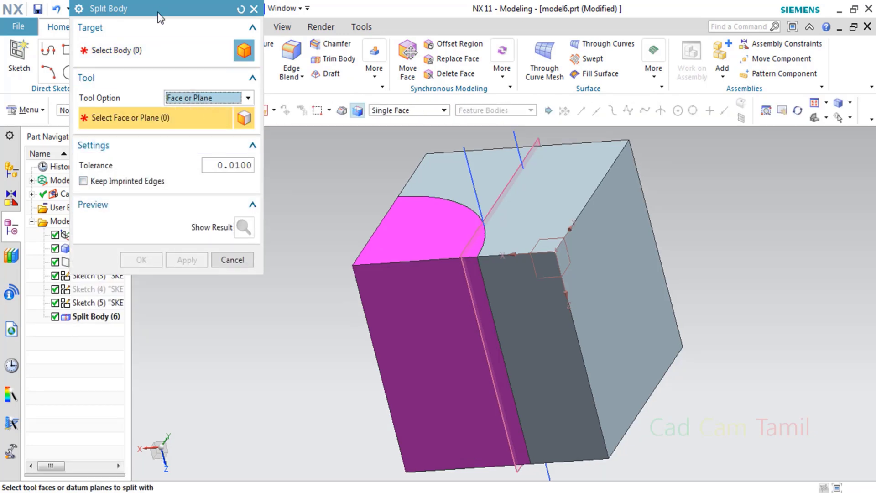
pyautogui.click(229, 259)
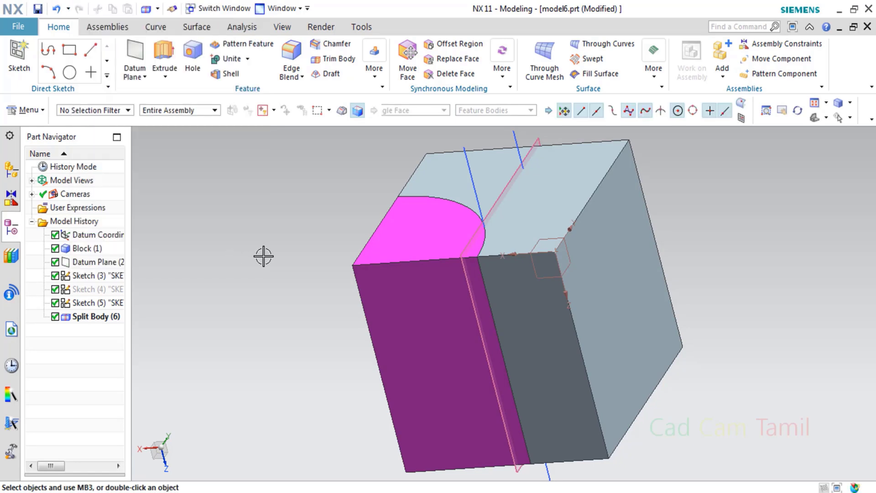
pyautogui.moveTo(242, 267); pyautogui.dragTo(273, 264, button='middle')
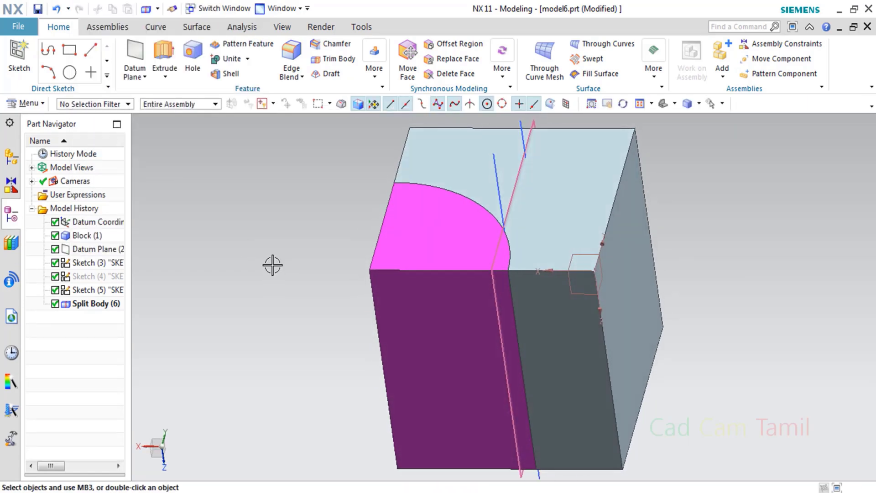